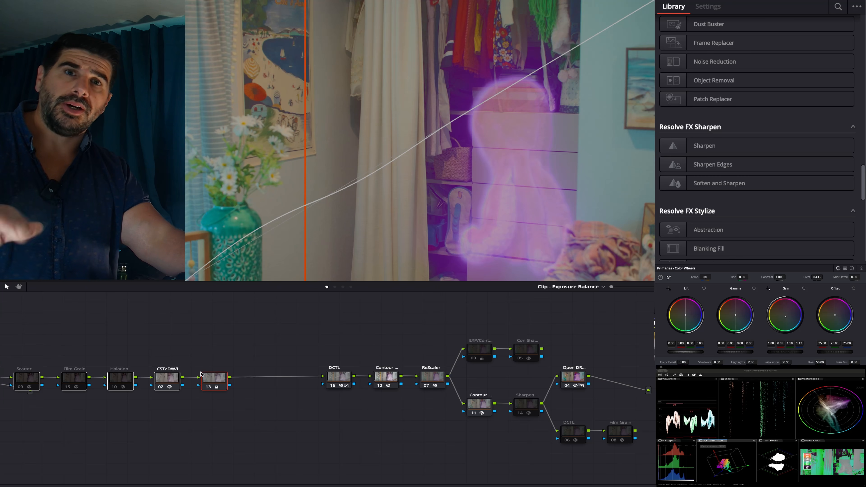
# Hide the volume curve overlay of the DCTL node before the Contour node and reposition that node slightly away from the Contour.
pyautogui.click(341, 377)
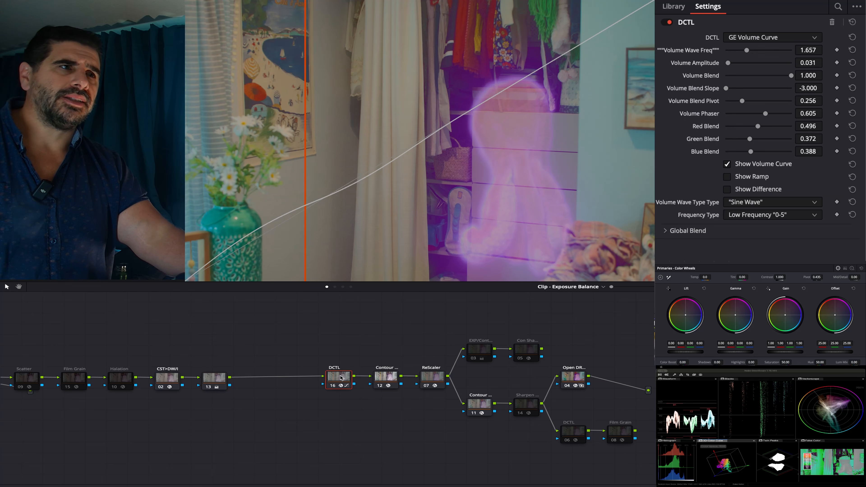
pyautogui.moveTo(341, 377); pyautogui.dragTo(293, 383)
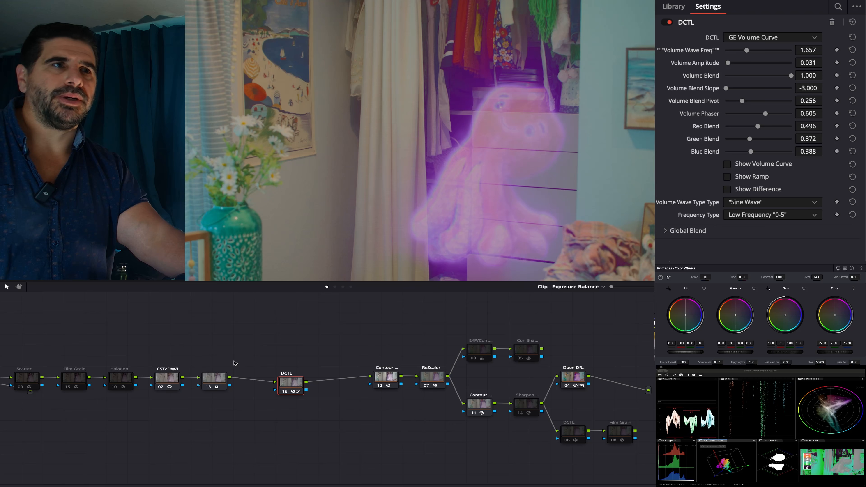
pyautogui.moveTo(370, 319); pyautogui.dragTo(606, 445)
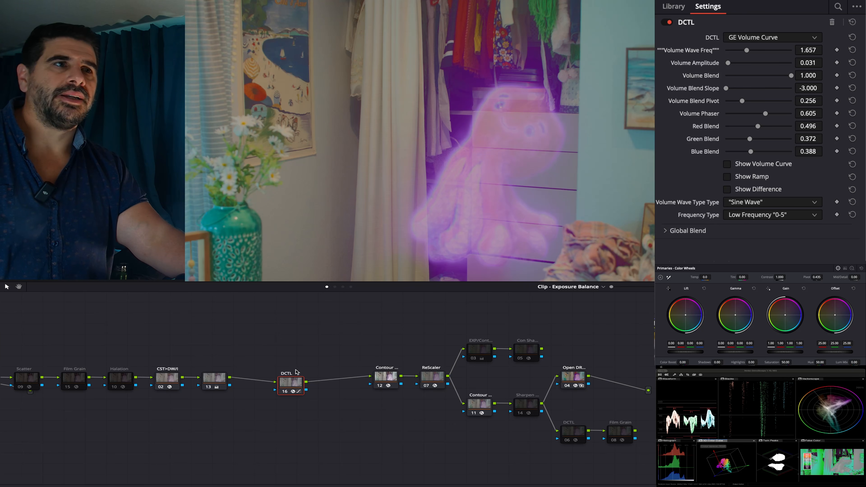
pyautogui.moveTo(301, 383); pyautogui.dragTo(332, 383)
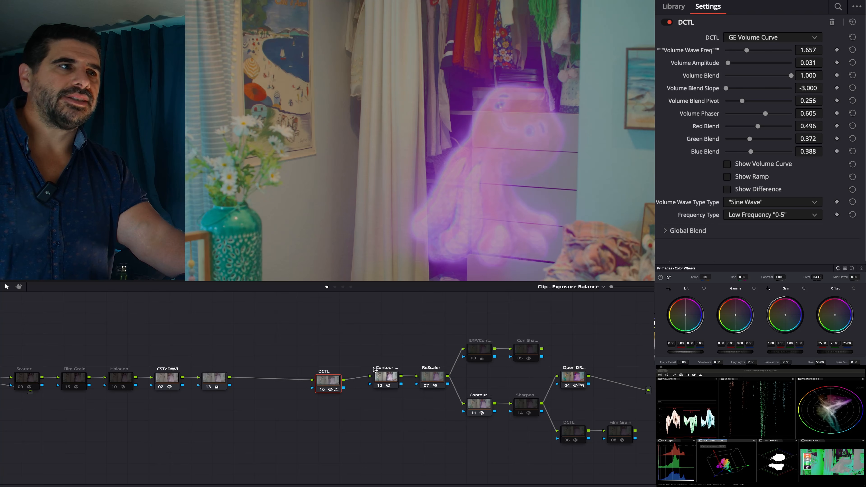
# Add three control points to the lower part of the DCTL node's custom curve, raising the darkest one and lowering the middle one.
pyautogui.click(380, 379)
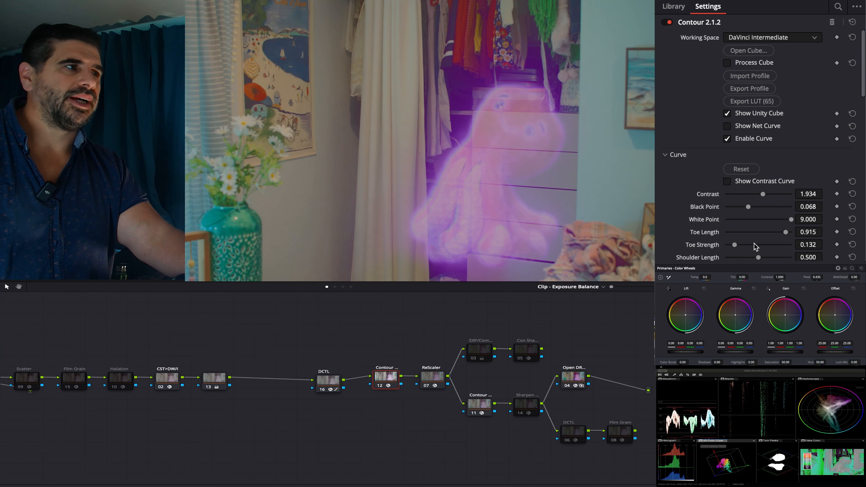
pyautogui.click(326, 379)
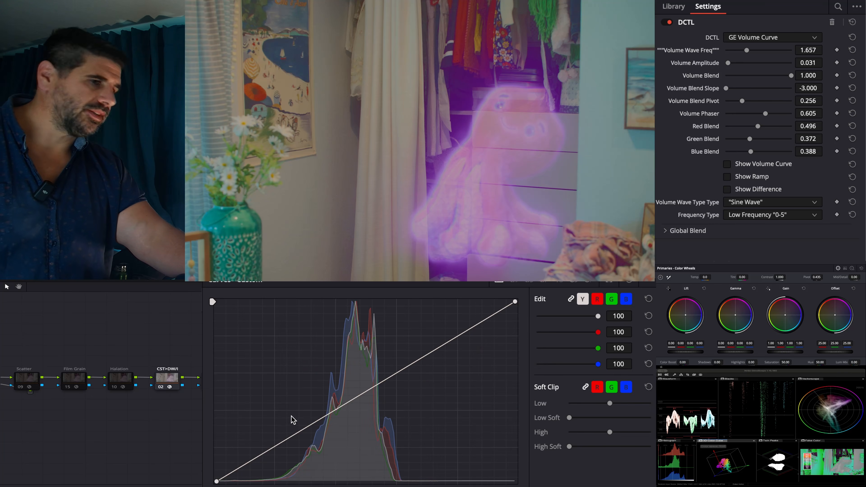
pyautogui.click(293, 436)
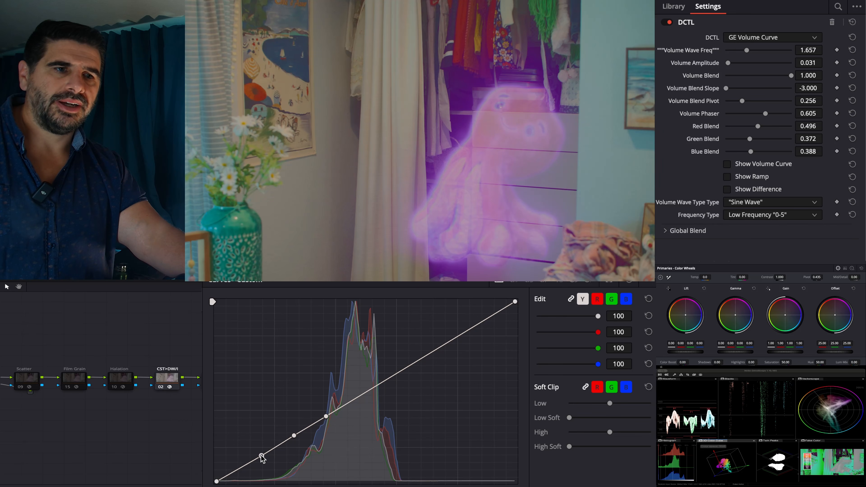
pyautogui.moveTo(261, 456); pyautogui.dragTo(299, 438)
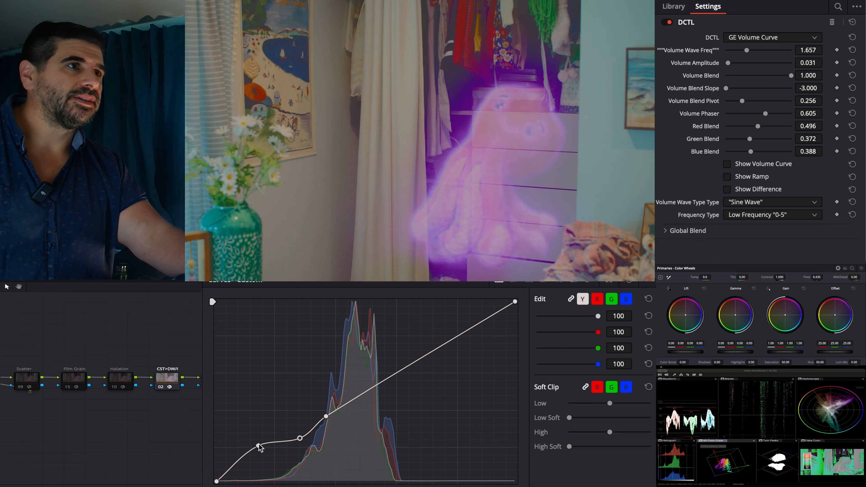
pyautogui.moveTo(259, 445)
pyautogui.mouseDown()
pyautogui.moveTo(265, 456)
pyautogui.moveTo(254, 433)
pyautogui.moveTo(267, 447)
pyautogui.mouseUp()
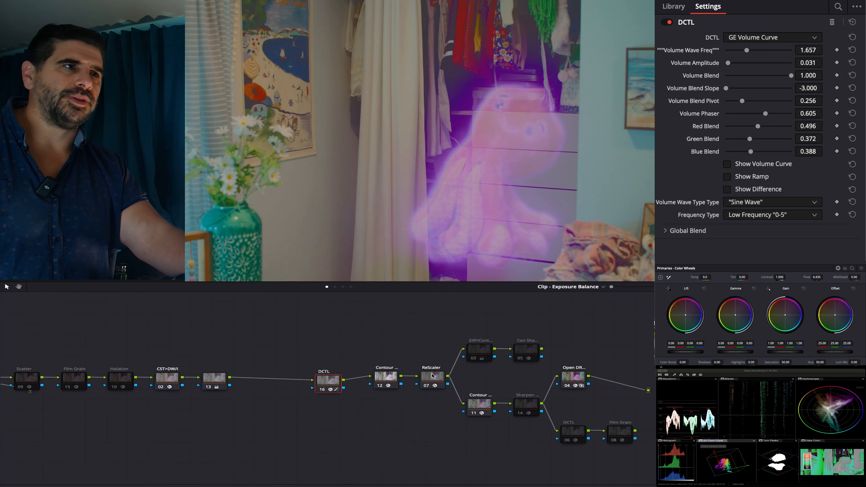
# Toggle the Contour node after DCTL for comparison, and bypass it together with the ReScaler and lower-branch Contour nodes.
pyautogui.click(432, 376)
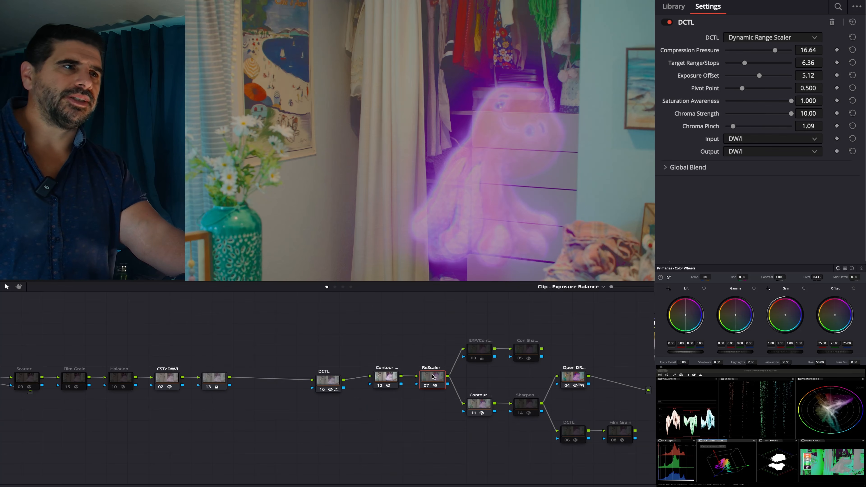
pyautogui.click(394, 382)
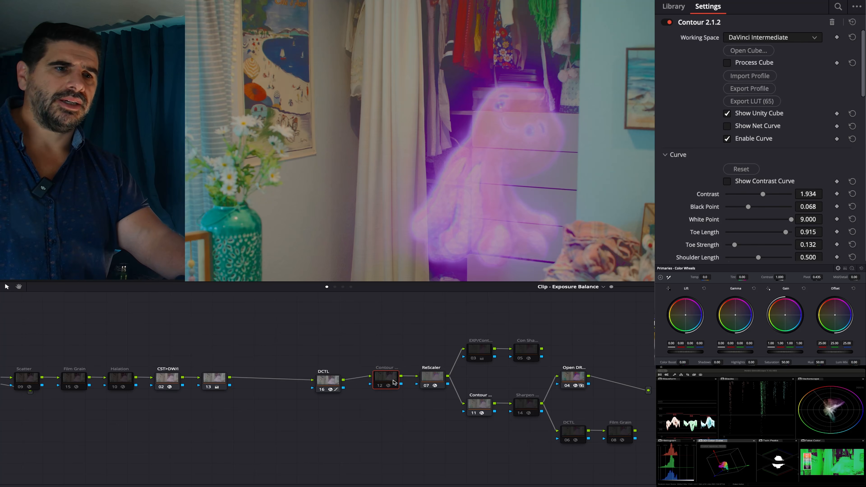
pyautogui.hotkey('ctrl', 'd')
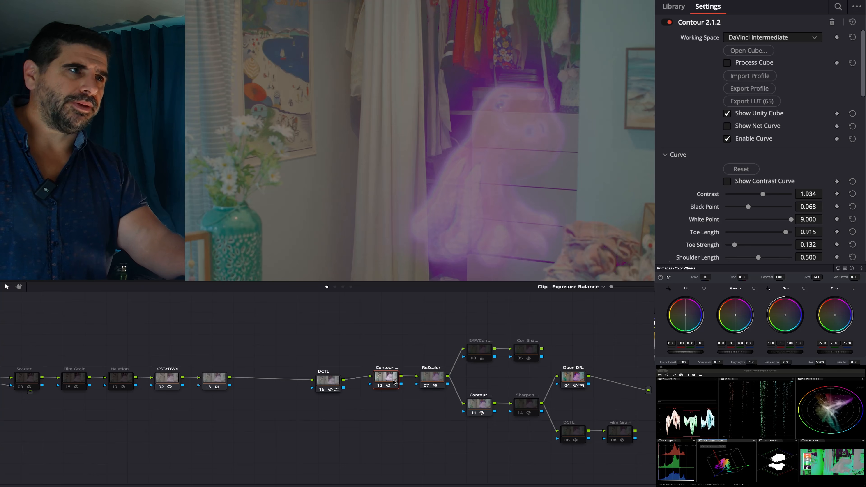
pyautogui.click(429, 381)
pyautogui.hotkey('ctrl', 'd')
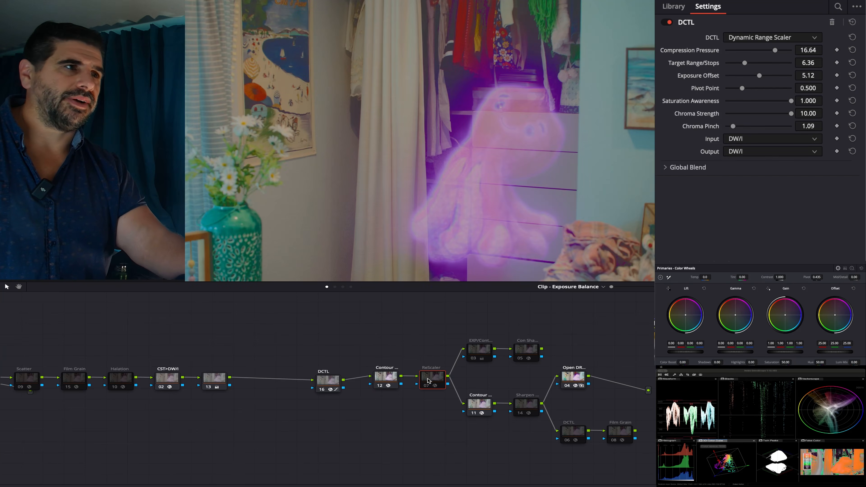
pyautogui.click(488, 403)
pyautogui.hotkey('ctrl', 'd')
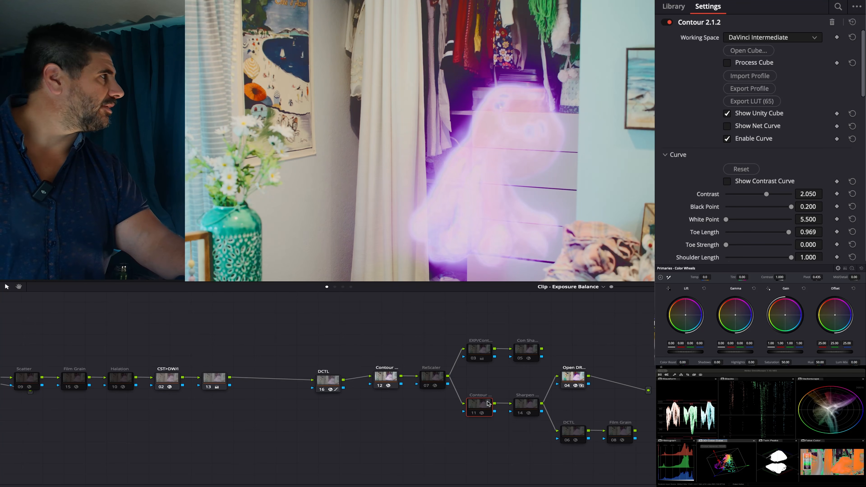
pyautogui.click(385, 377)
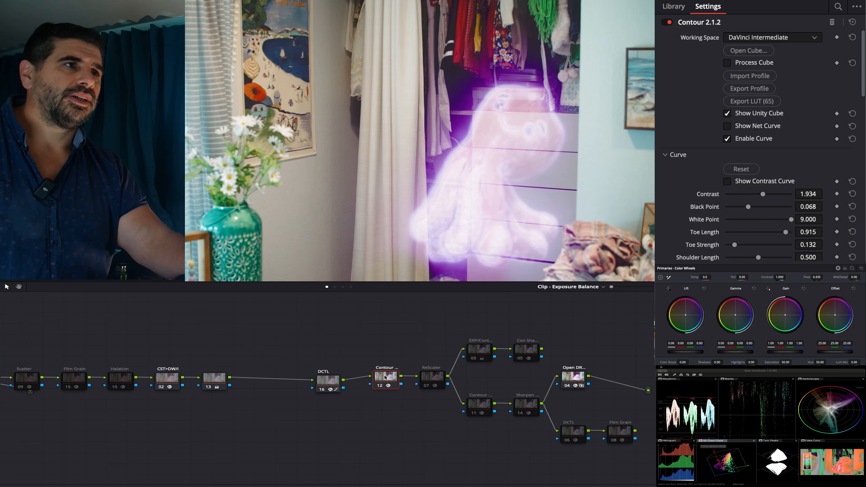
pyautogui.hotkey('ctrl', 'd')
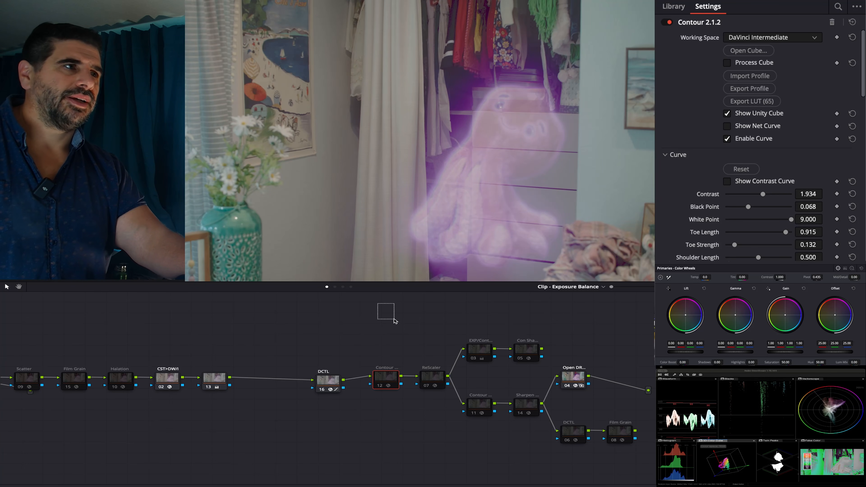
# Delete every node after the GE Volume Curve DCTL except the Open DR output node, including the disabled DCTL and Film Grain nodes.
pyautogui.moveTo(395, 320); pyautogui.dragTo(537, 426)
pyautogui.press('Delete')
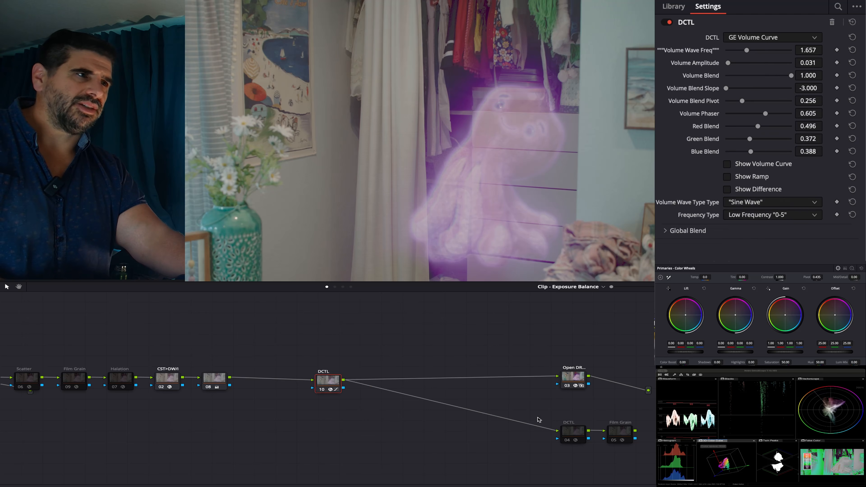
pyautogui.click(577, 431)
pyautogui.press('Delete')
pyautogui.click(615, 431)
pyautogui.press('Delete')
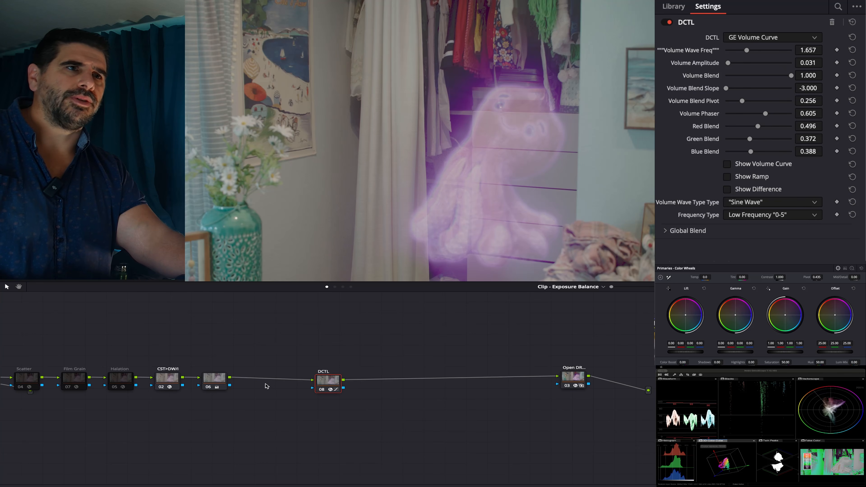
# Delete the unnamed node after CST>DWI and the Scatter, Film Grain and Halation nodes, moving CST>DWI closer to DCTL.
pyautogui.click(220, 379)
pyautogui.press('Delete')
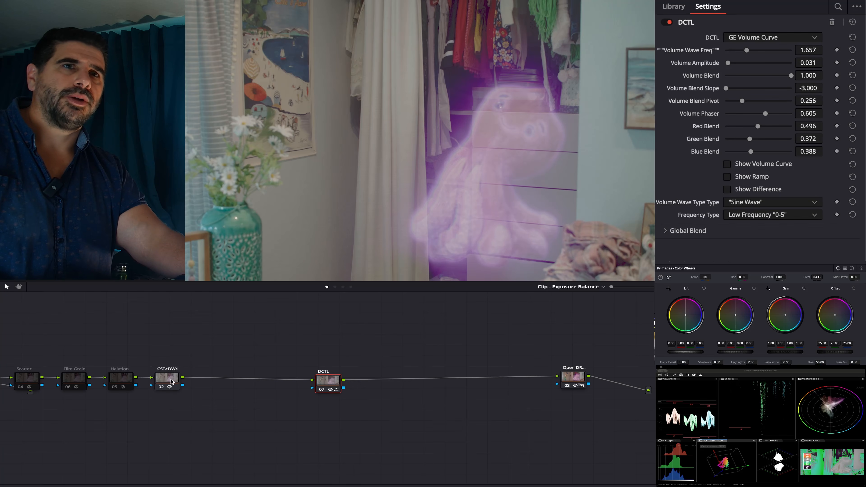
pyautogui.moveTo(171, 381); pyautogui.dragTo(233, 385)
pyautogui.moveTo(147, 343); pyautogui.dragTo(16, 435)
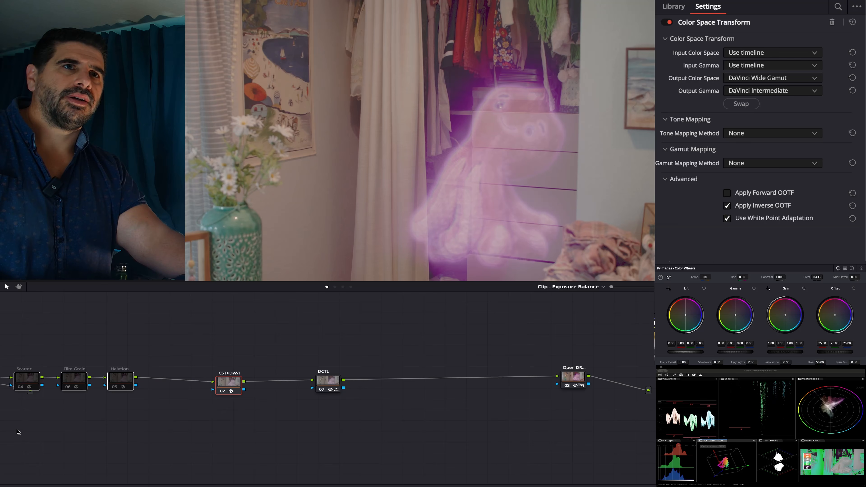
pyautogui.press('Delete')
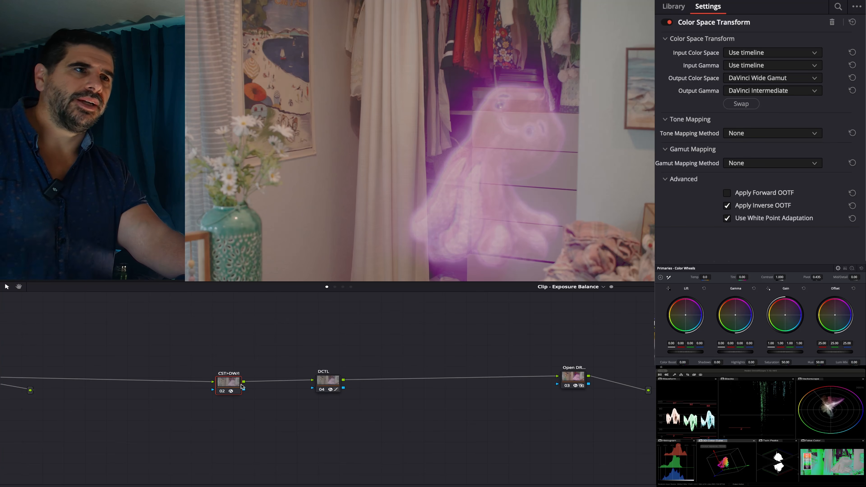
# Add a Contour effect node between the DCTL and Open DR nodes and set its Contrast to 1.314.
pyautogui.click(673, 6)
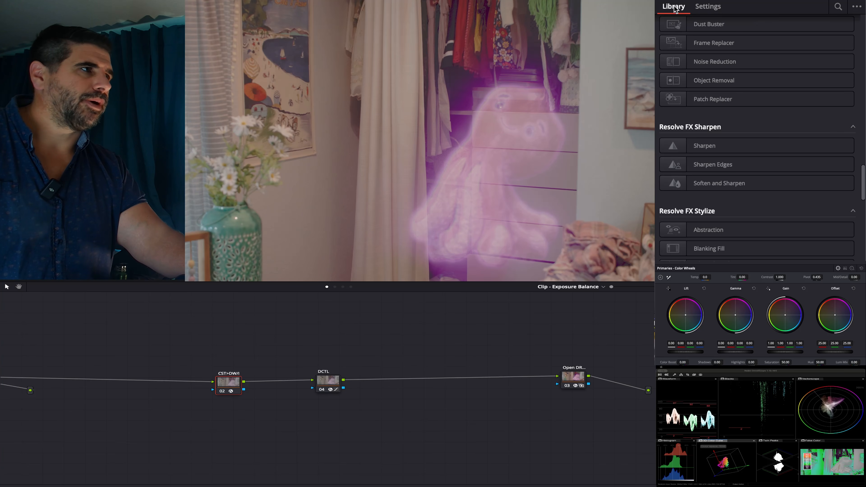
pyautogui.scroll(-10, 760, 205)
pyautogui.moveTo(763, 258); pyautogui.dragTo(477, 376)
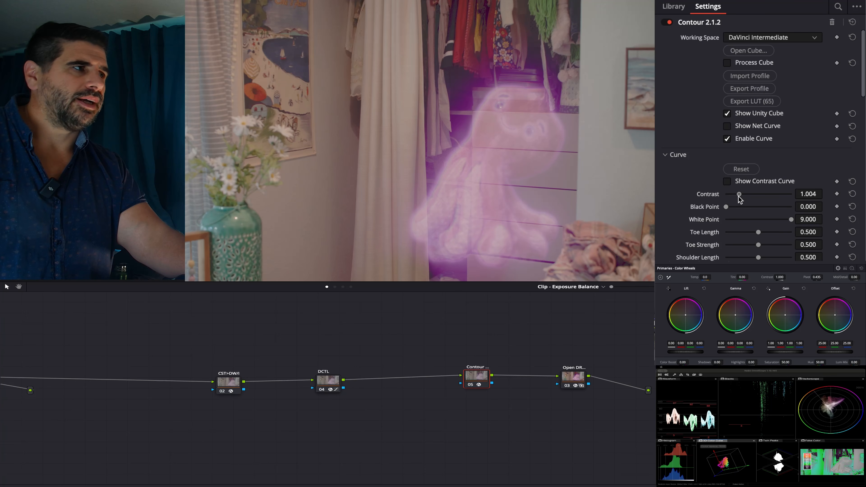
pyautogui.moveTo(738, 197); pyautogui.dragTo(746, 197)
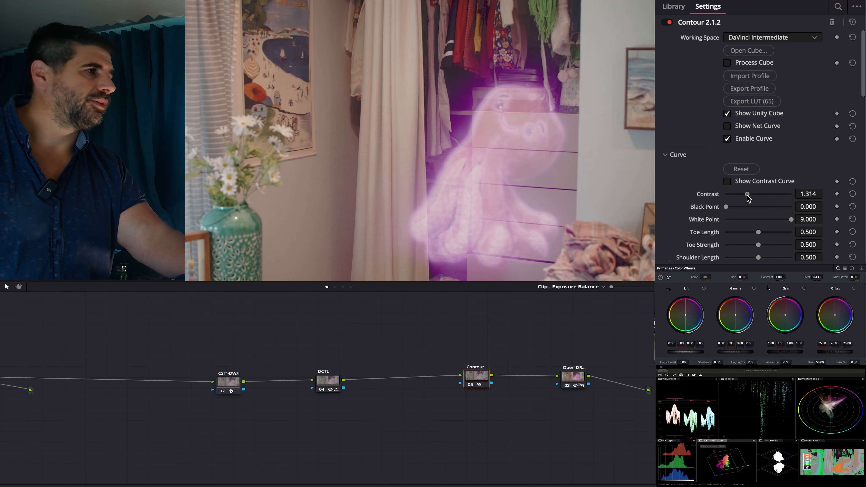
# Reset the custom curve on the DCTL node to a straight line.
pyautogui.click(320, 385)
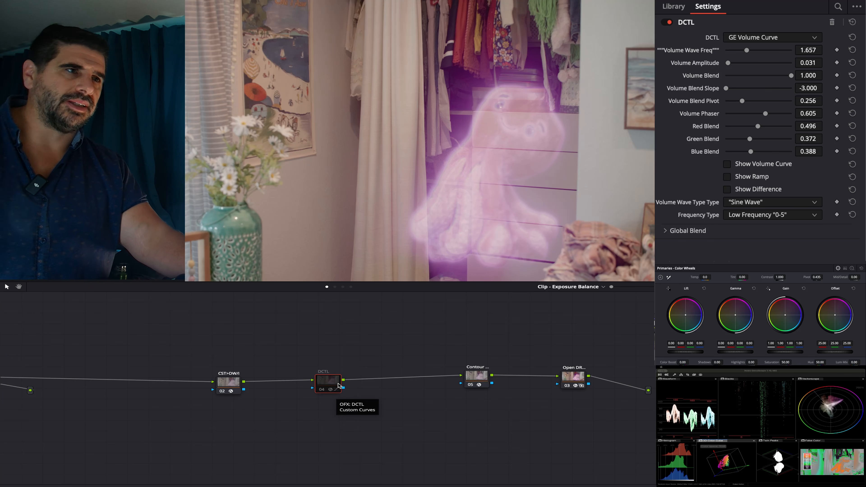
pyautogui.moveTo(328, 387); pyautogui.dragTo(353, 390)
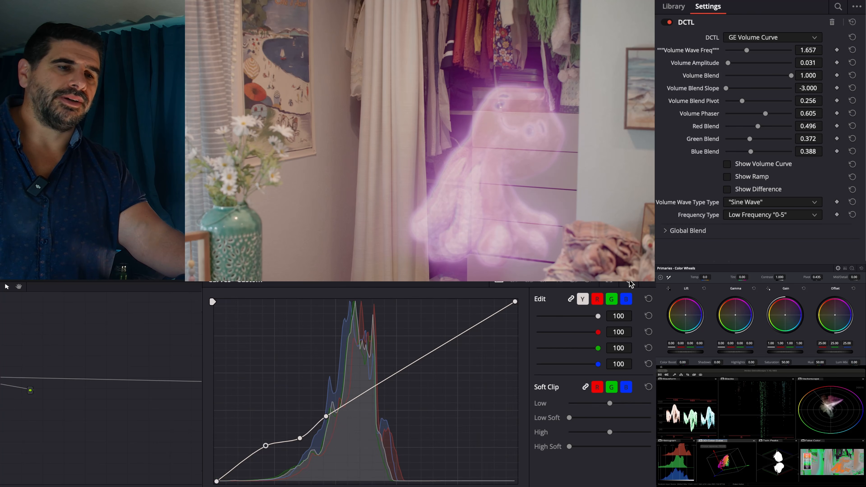
pyautogui.click(630, 283)
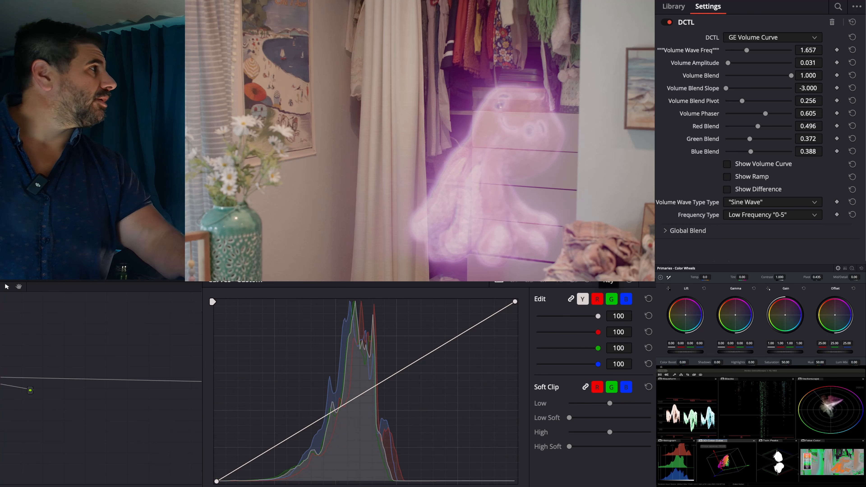
# Compare the image with and without the custom curve by repeatedly undoing and redoing the curve reset.
pyautogui.press('super+z')
pyautogui.press('super+shift+z')
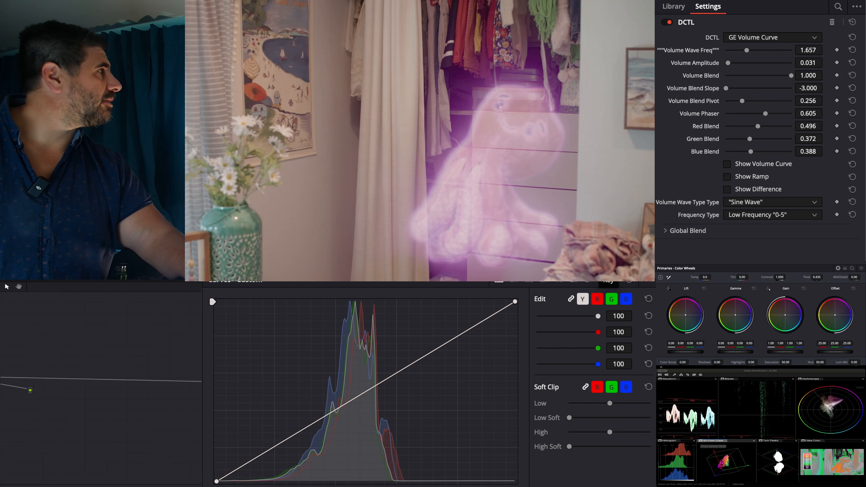
pyautogui.press('super+z')
pyautogui.press('super+shift+z')
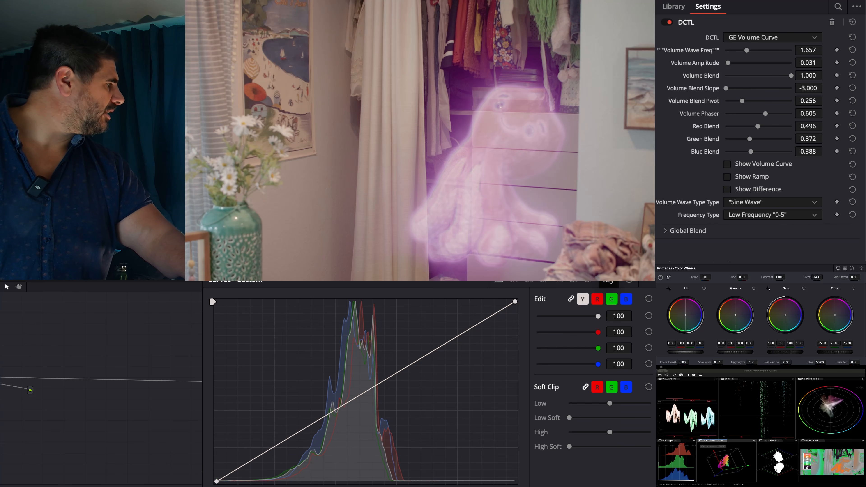
pyautogui.press('super+z')
pyautogui.press('super+shift+z')
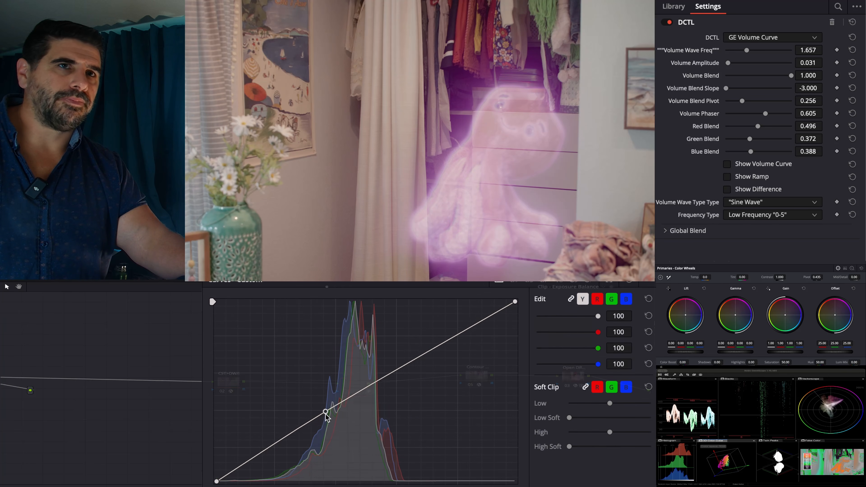
# Reshape the DCTL node's custom curve with four points, lowering the shadow point and pulling a lower-midtone point down into a sharp dip.
pyautogui.moveTo(328, 412); pyautogui.dragTo(311, 418)
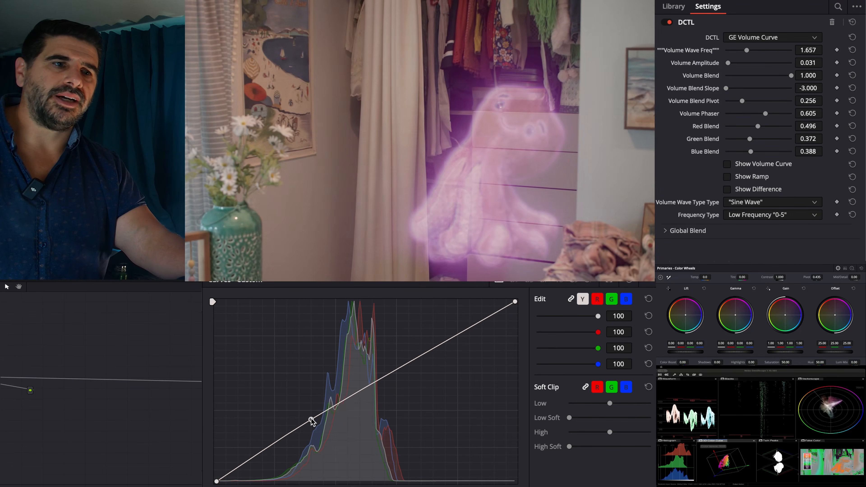
pyautogui.click(337, 410)
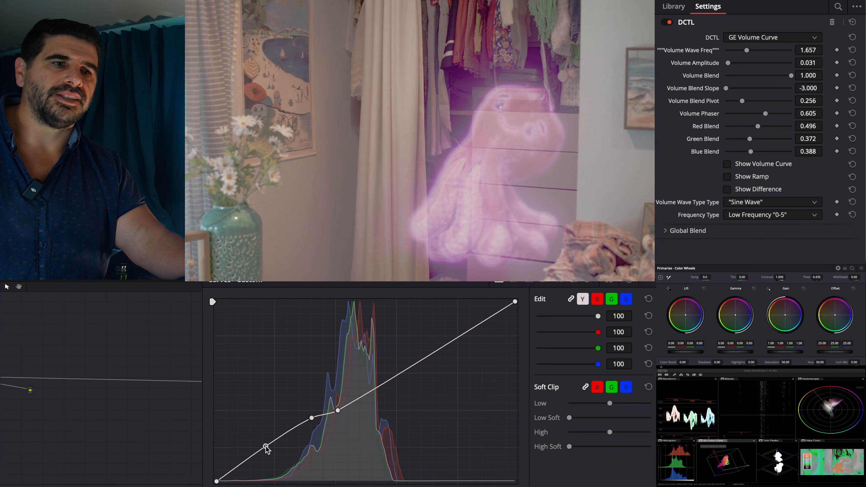
pyautogui.moveTo(266, 447); pyautogui.dragTo(267, 454)
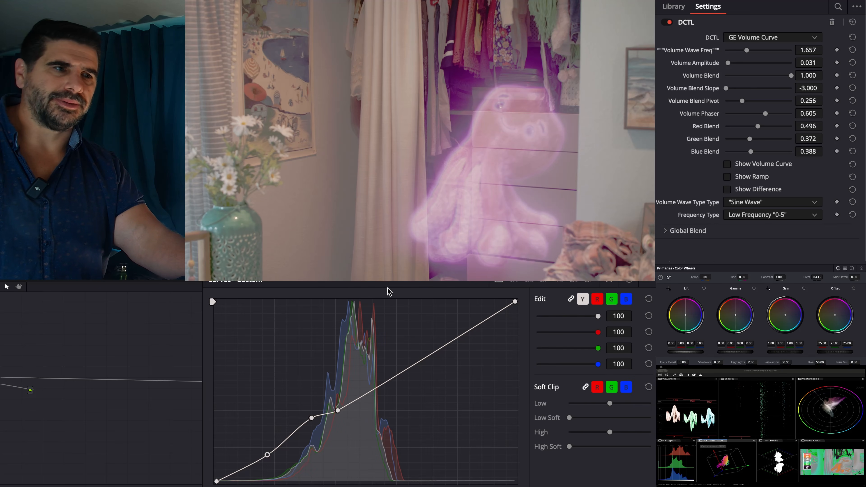
pyautogui.click(366, 398)
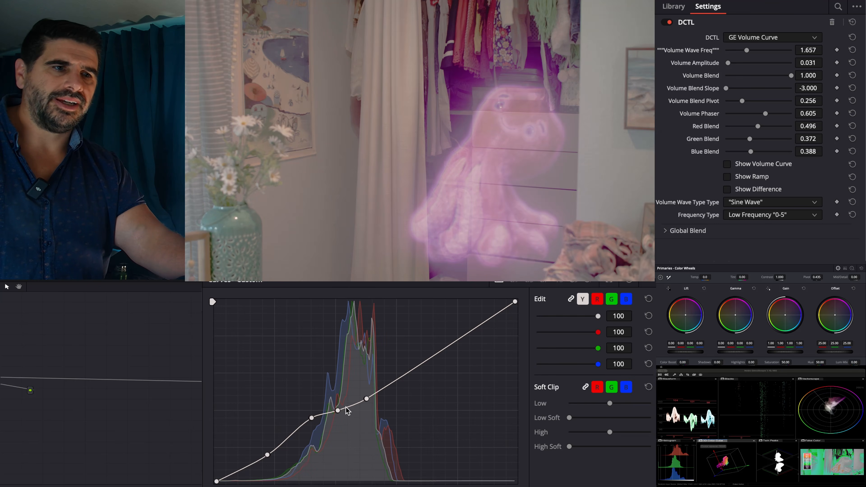
pyautogui.moveTo(337, 411); pyautogui.dragTo(317, 432)
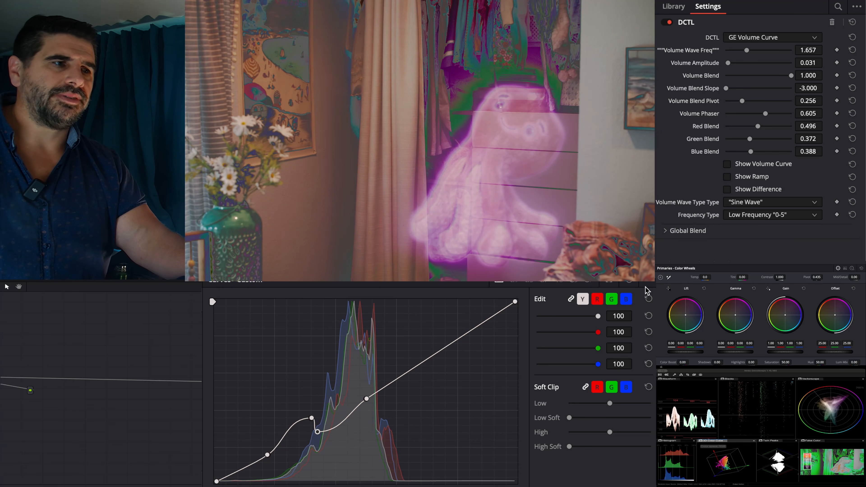
# Clear the custom curve on the DCTL node and close the floating curves window.
pyautogui.click(609, 281)
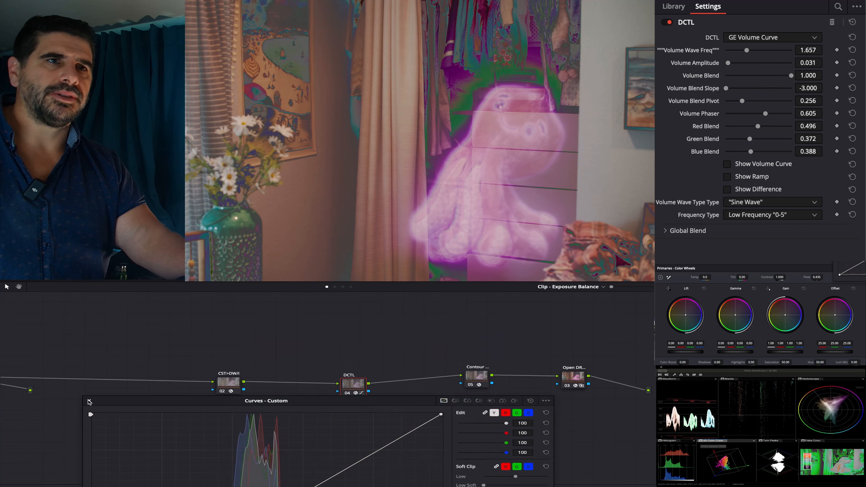
pyautogui.click(89, 402)
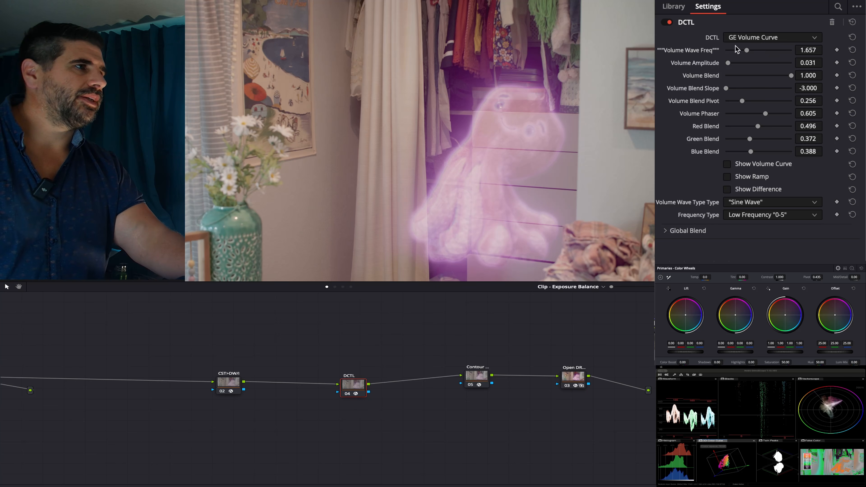
# Show the volume curve overlay and reset the other GE Volume Curve parameters to their defaults.
pyautogui.click(742, 180)
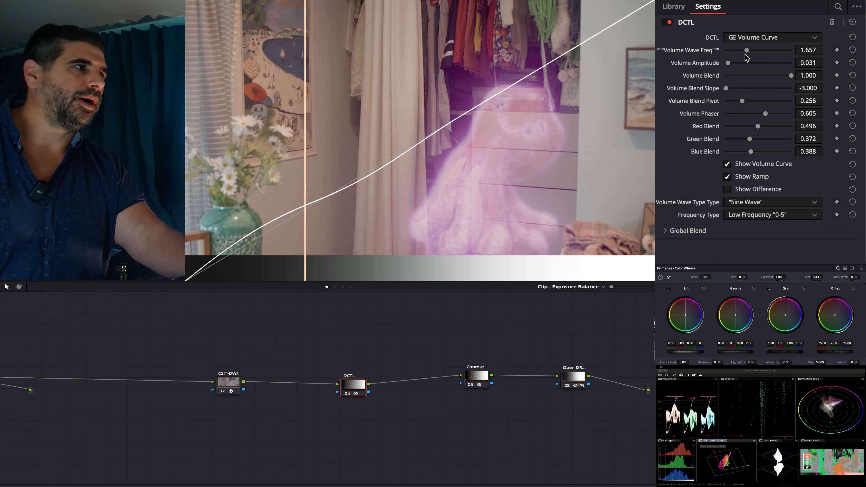
pyautogui.moveTo(747, 53); pyautogui.dragTo(746, 52)
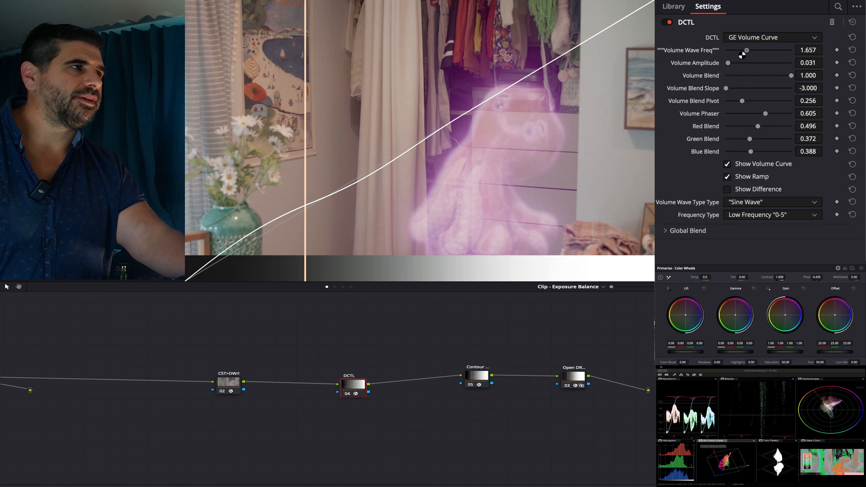
pyautogui.moveTo(742, 54); pyautogui.dragTo(739, 52)
pyautogui.click(853, 22)
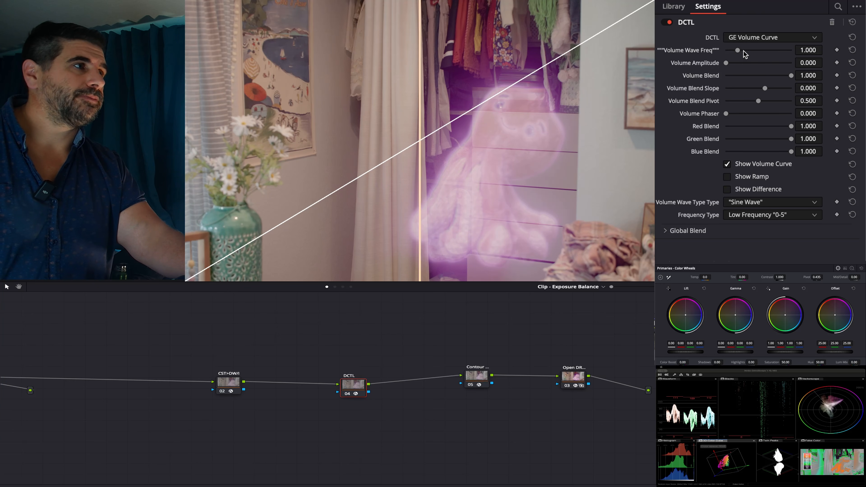
# Raise the Volume Amplitude to 0.078, checking the image with the volume curve overlay hidden.
pyautogui.moveTo(726, 64); pyautogui.dragTo(730, 63)
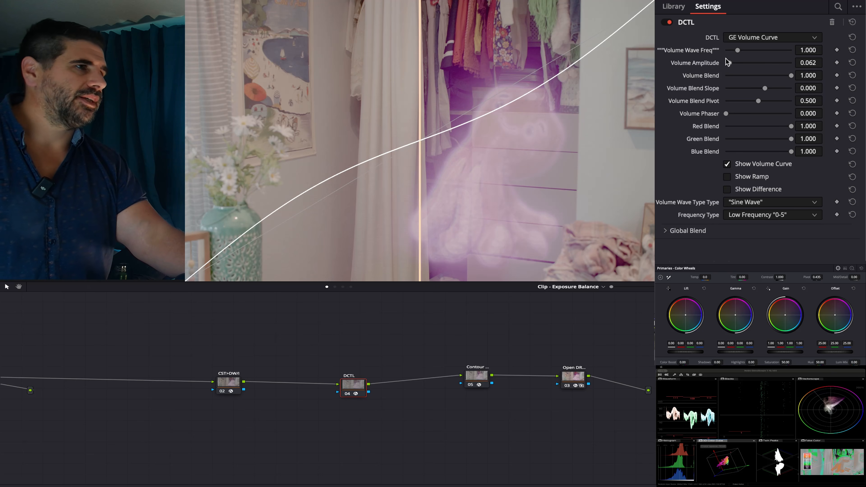
pyautogui.click(771, 164)
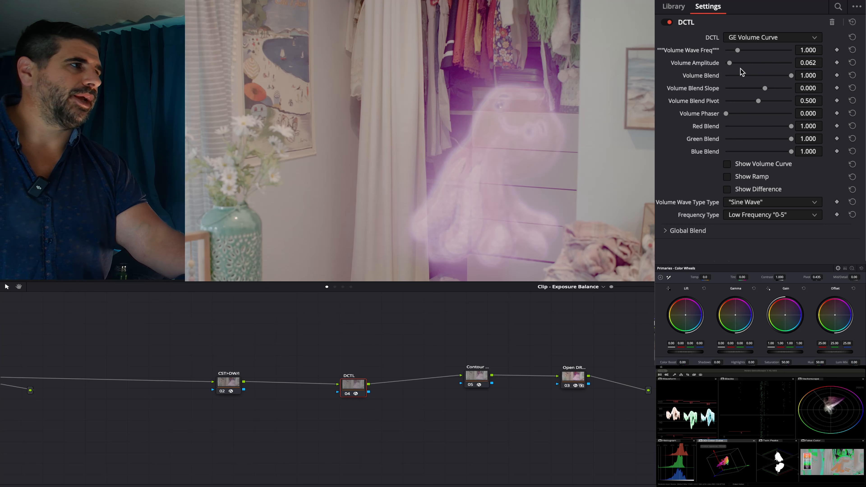
pyautogui.moveTo(731, 62); pyautogui.dragTo(732, 61)
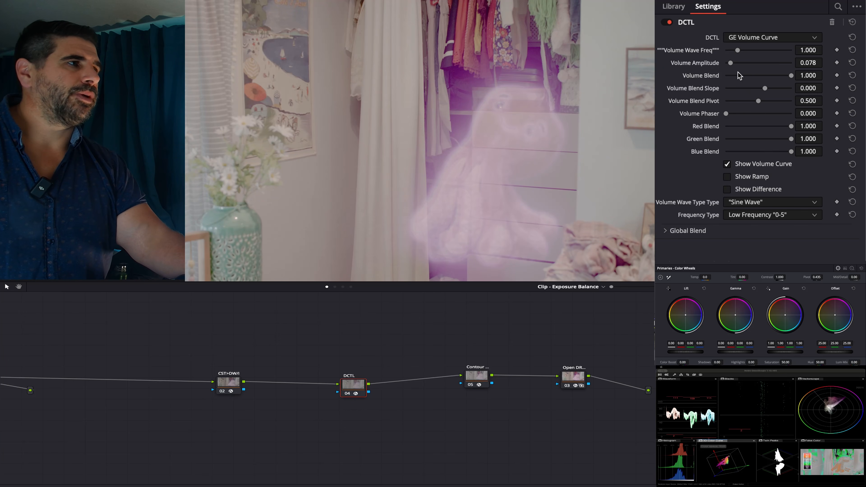
# Set the Volume Wave Freq to 1.809 and reduce the Volume Amplitude to 0.054.
pyautogui.moveTo(739, 50); pyautogui.dragTo(748, 58)
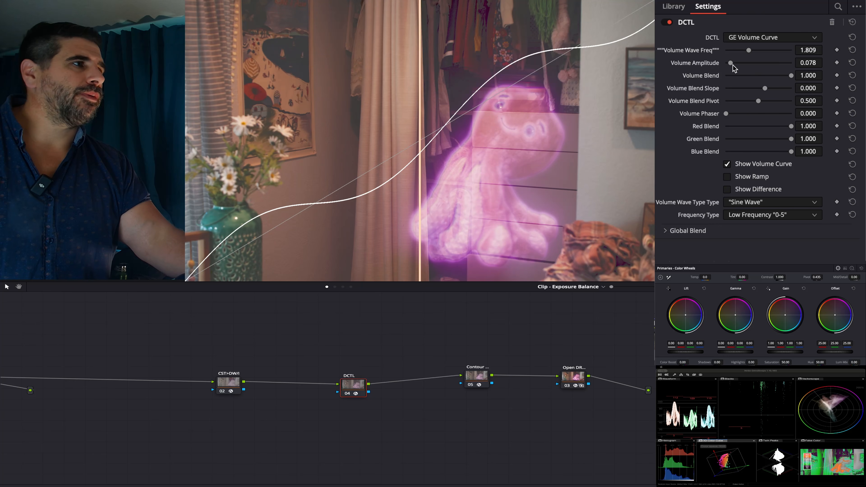
pyautogui.moveTo(730, 66); pyautogui.dragTo(729, 66)
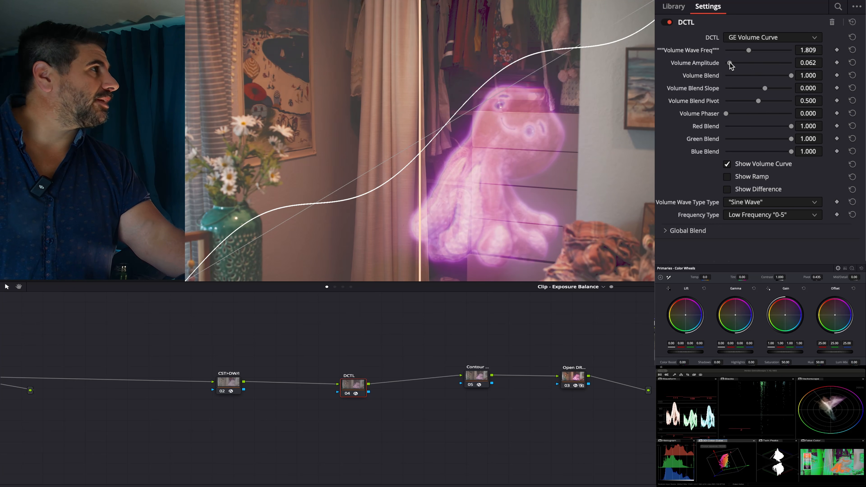
pyautogui.moveTo(730, 63); pyautogui.dragTo(729, 63)
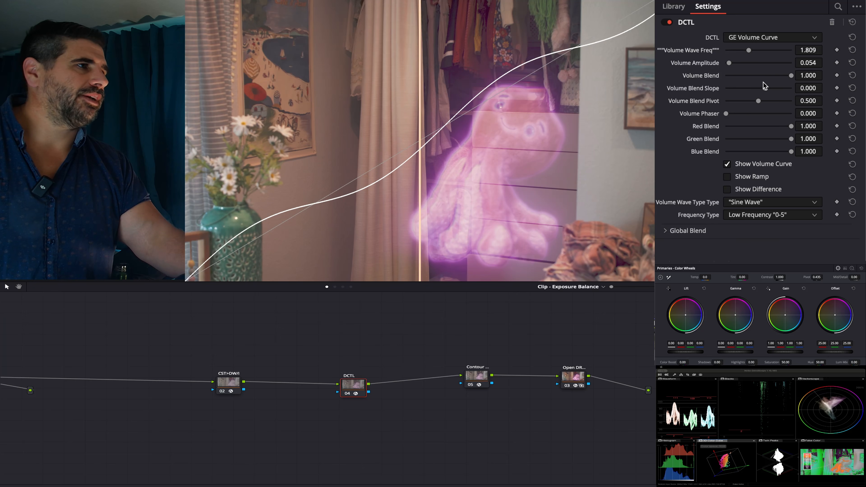
# Limit the wave to the lower tones with a Volume Blend Slope of -3.000 and a Volume Blend Pivot of 0.271.
pyautogui.moveTo(760, 100)
pyautogui.mouseDown()
pyautogui.moveTo(736, 100)
pyautogui.moveTo(745, 100)
pyautogui.mouseUp()
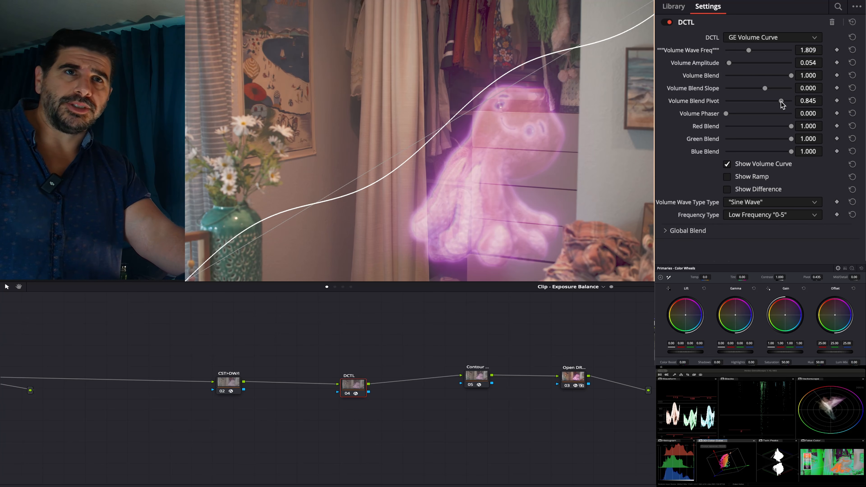
pyautogui.moveTo(793, 101); pyautogui.dragTo(717, 90)
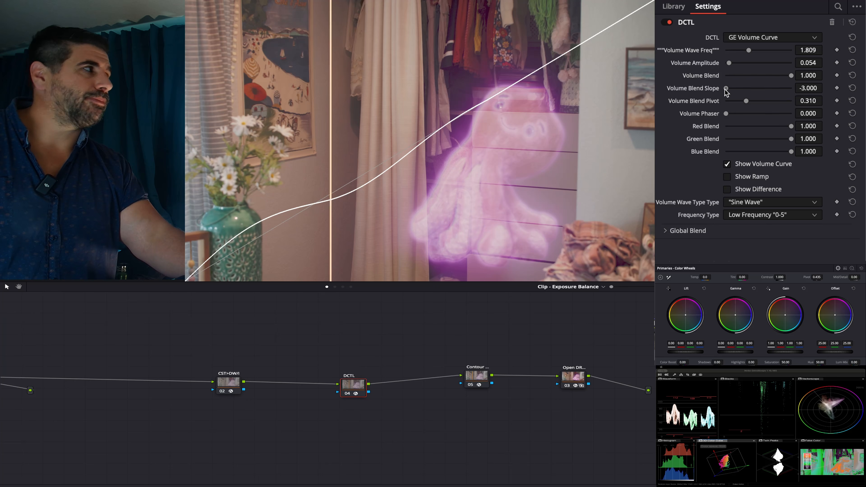
pyautogui.moveTo(746, 101); pyautogui.dragTo(743, 103)
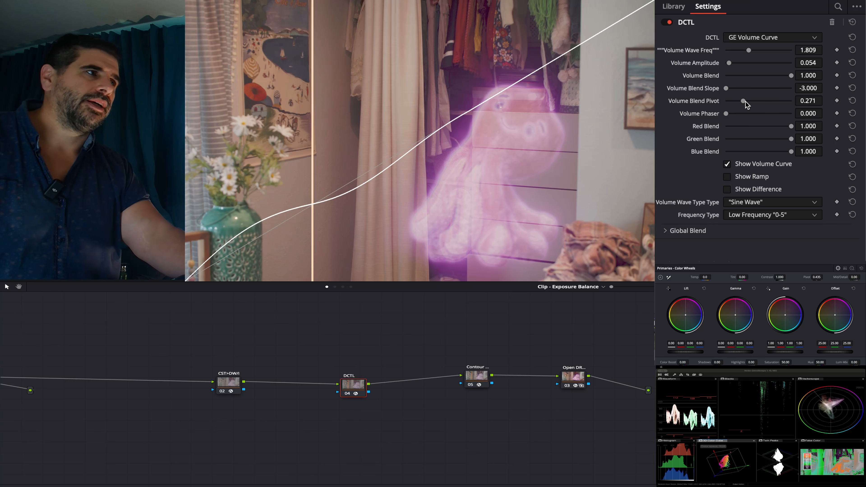
# Set the Volume Phaser to 0.535 and test a lower Volume Blend before returning it to 1.000.
pyautogui.moveTo(727, 115); pyautogui.dragTo(760, 129)
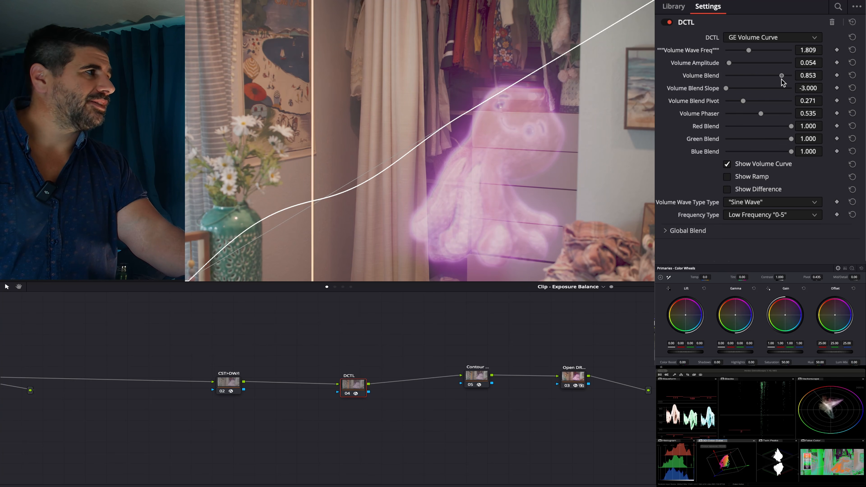
pyautogui.moveTo(762, 79); pyautogui.dragTo(780, 83)
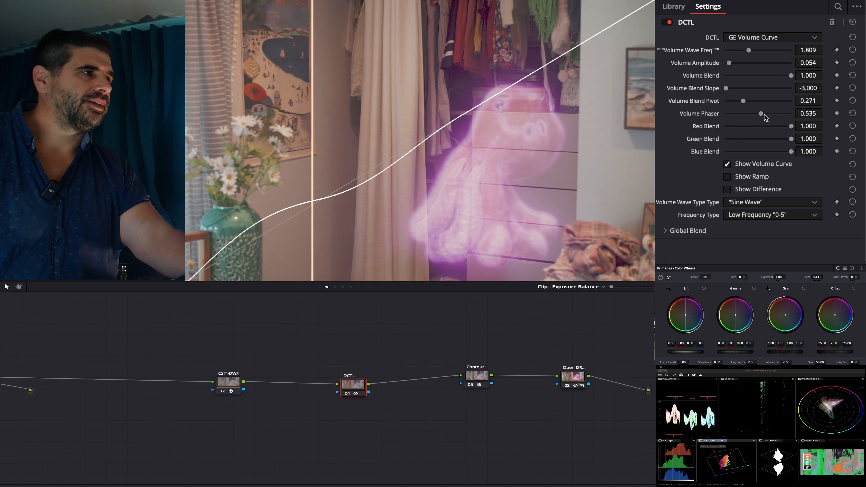
# Try the Multi-Octave Cosine wave type with a Volume Amplitude of 0.357 and a Volume Phaser of 0.388.
pyautogui.click(767, 202)
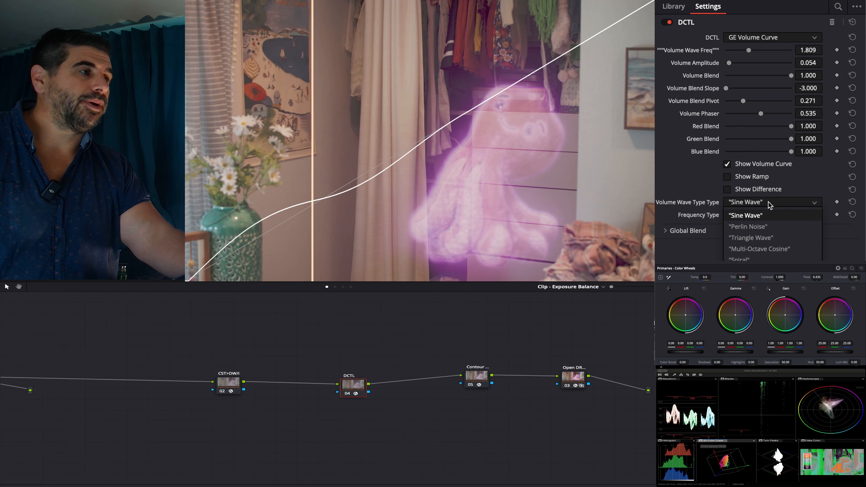
pyautogui.click(770, 249)
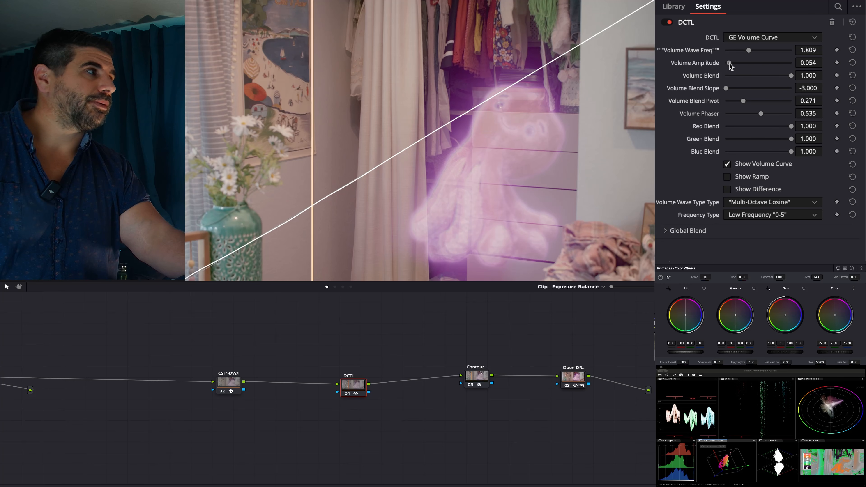
pyautogui.moveTo(734, 62); pyautogui.dragTo(749, 64)
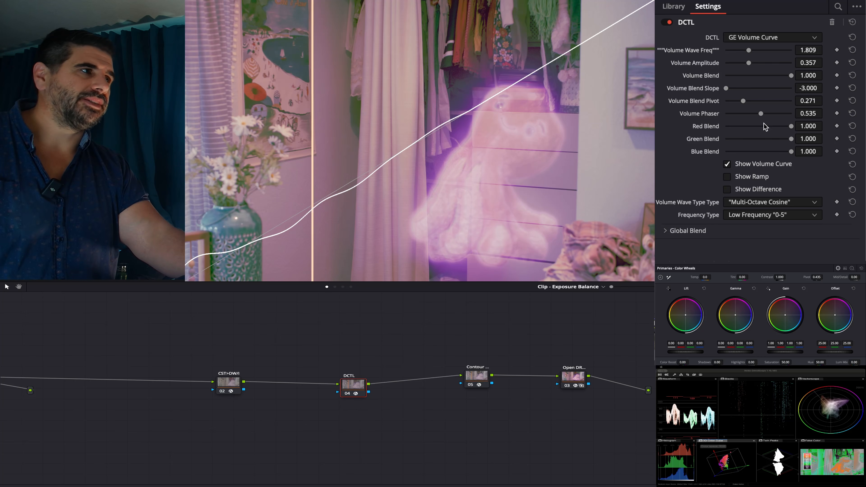
pyautogui.moveTo(760, 114)
pyautogui.mouseDown()
pyautogui.moveTo(743, 111)
pyautogui.moveTo(755, 109)
pyautogui.mouseUp()
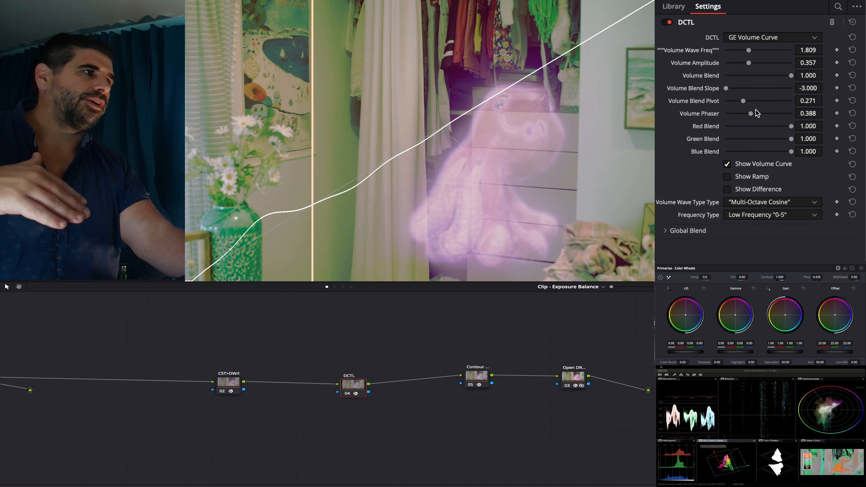
# Try the Spiral, Triangle Wave, Sine Wave and Multi-Octave Cosine types, and restore the earlier Sine Wave settings with 0.054 amplitude and 0.535 phaser.
pyautogui.click(771, 204)
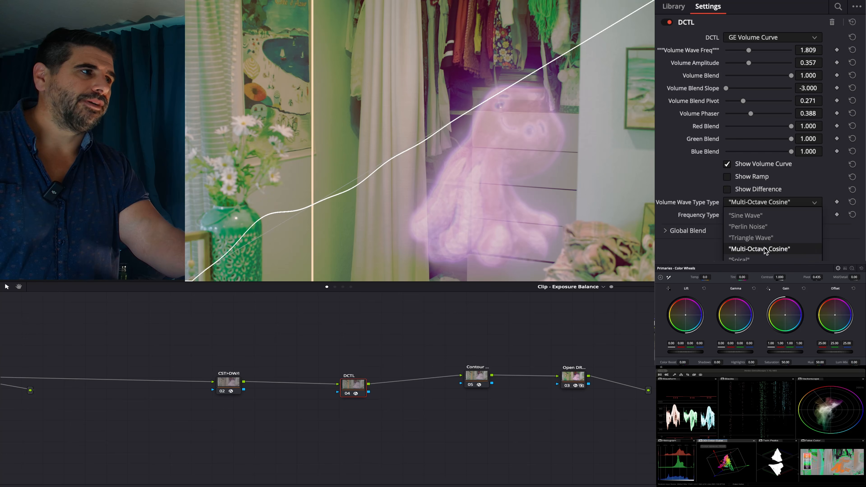
pyautogui.click(758, 253)
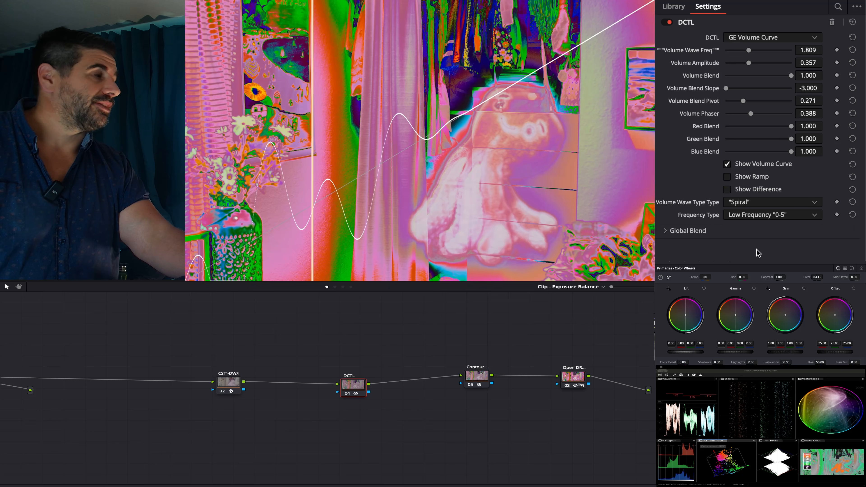
pyautogui.click(756, 204)
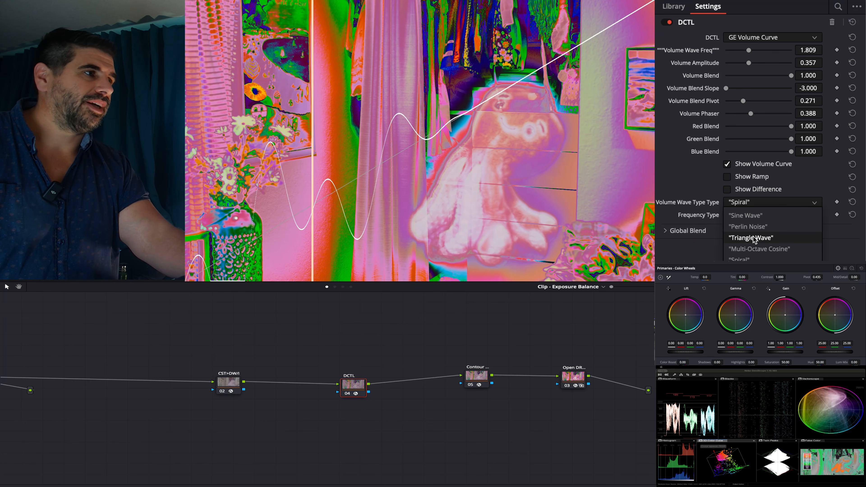
pyautogui.click(754, 238)
pyautogui.click(756, 204)
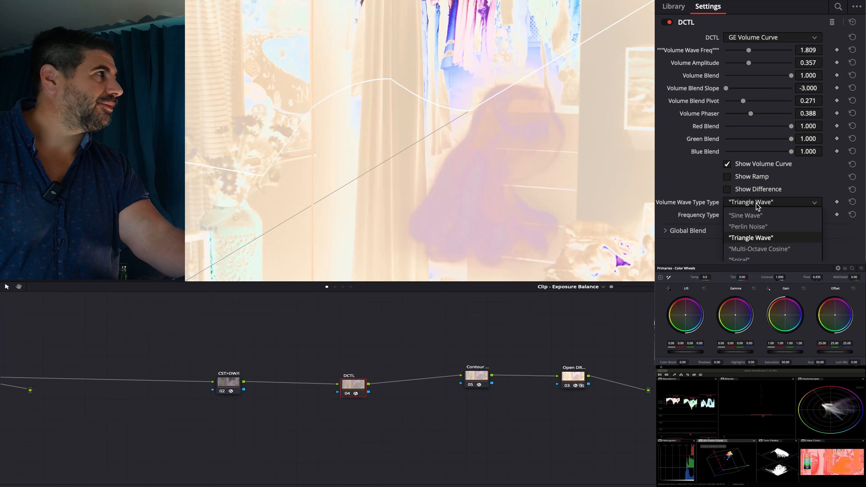
pyautogui.click(753, 217)
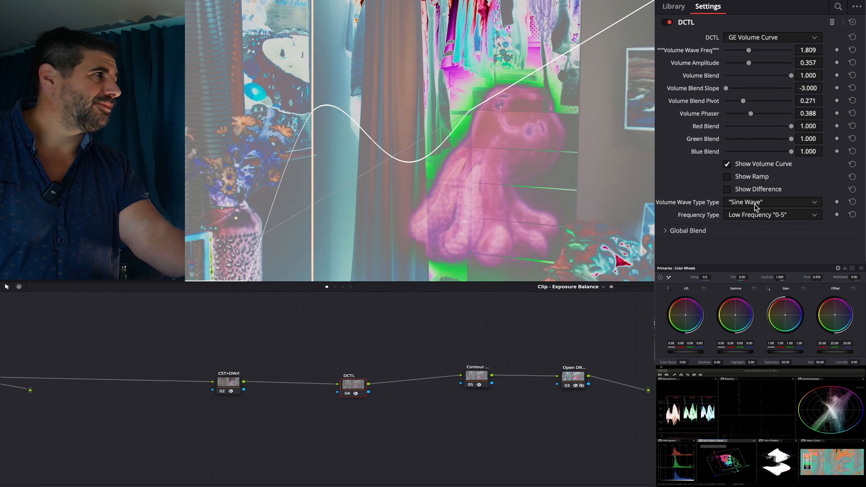
pyautogui.click(755, 204)
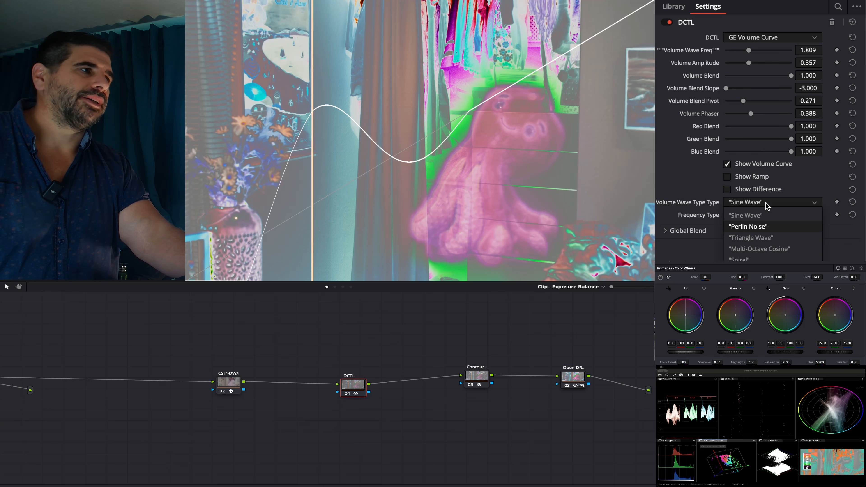
pyautogui.click(763, 211)
pyautogui.scroll(-2, 763, 206)
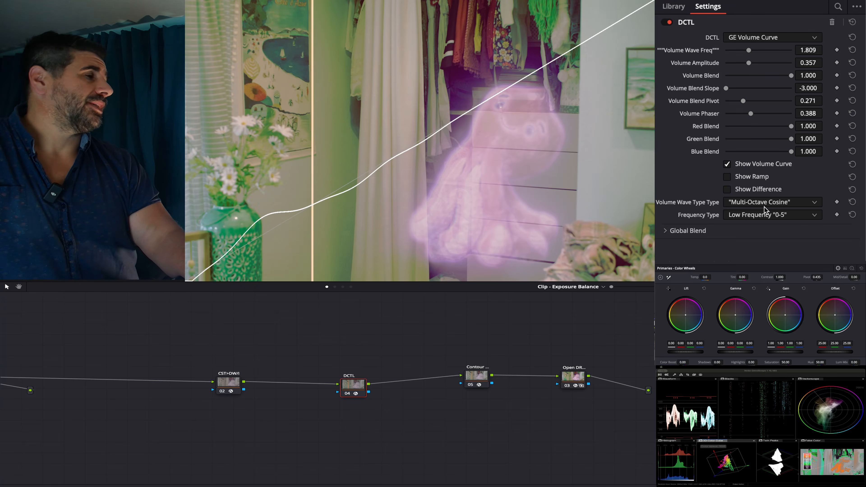
pyautogui.scroll(2, 763, 207)
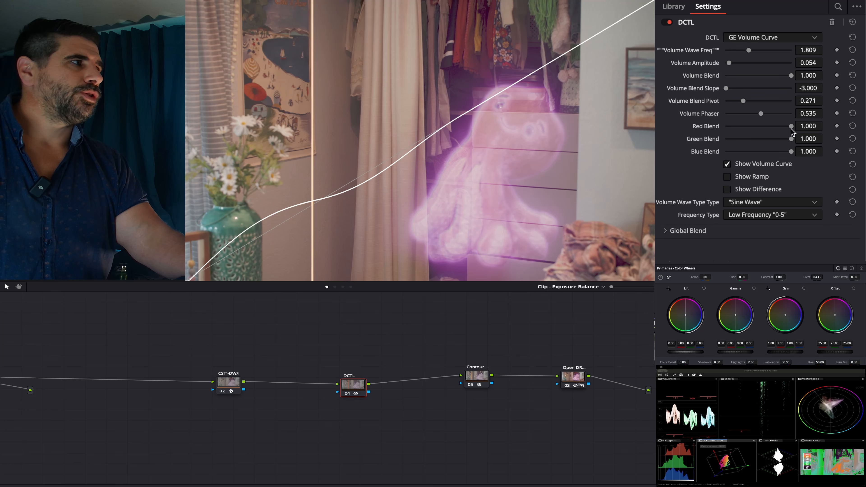
# Set the Red Blend to 0.147, the Green Blend to 0.535 and the Blue Blend to 0.752.
pyautogui.moveTo(790, 128); pyautogui.dragTo(727, 131)
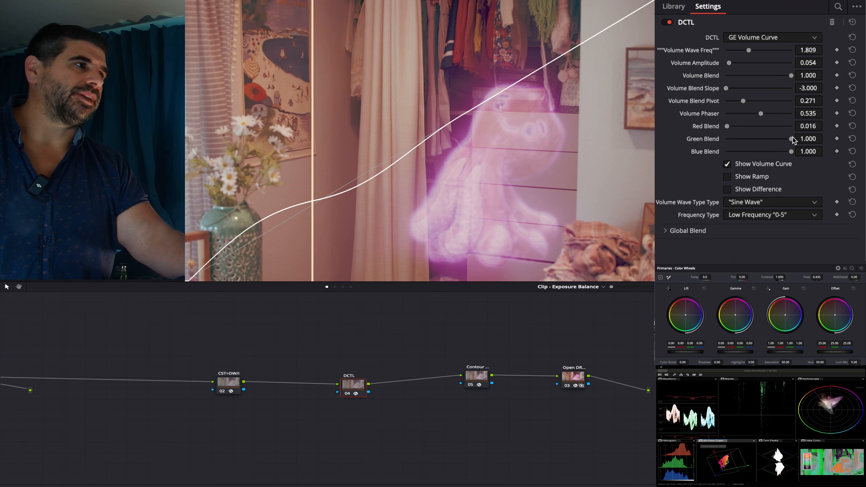
pyautogui.moveTo(765, 138); pyautogui.dragTo(730, 125)
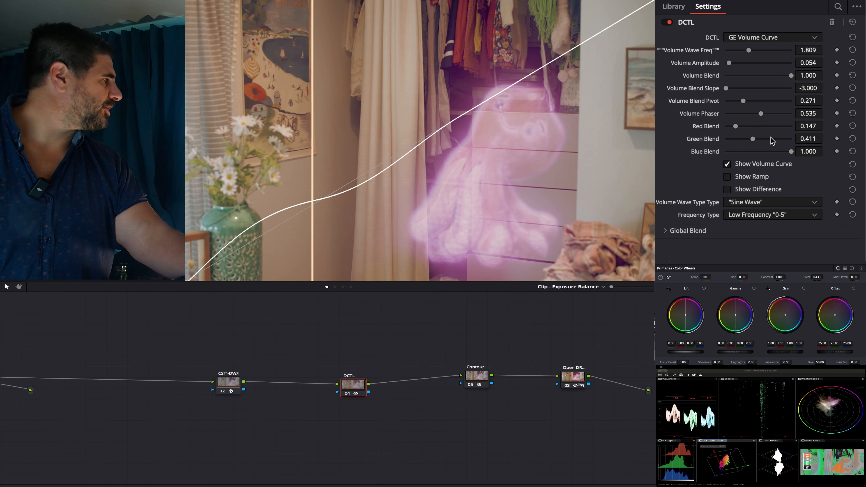
pyautogui.moveTo(790, 151)
pyautogui.mouseDown()
pyautogui.moveTo(762, 153)
pyautogui.moveTo(784, 153)
pyautogui.mouseUp()
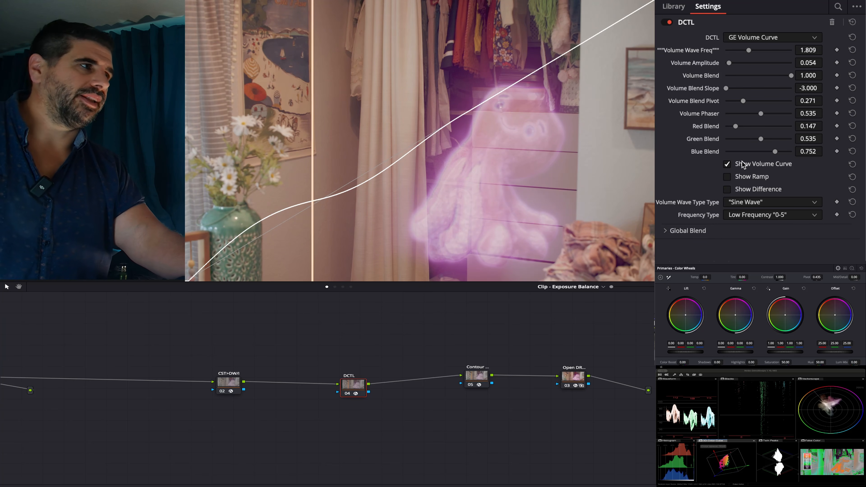
# Inspect the image with the ramp and volume curve overlays toggled, leaving only the volume curve shown.
pyautogui.click(746, 179)
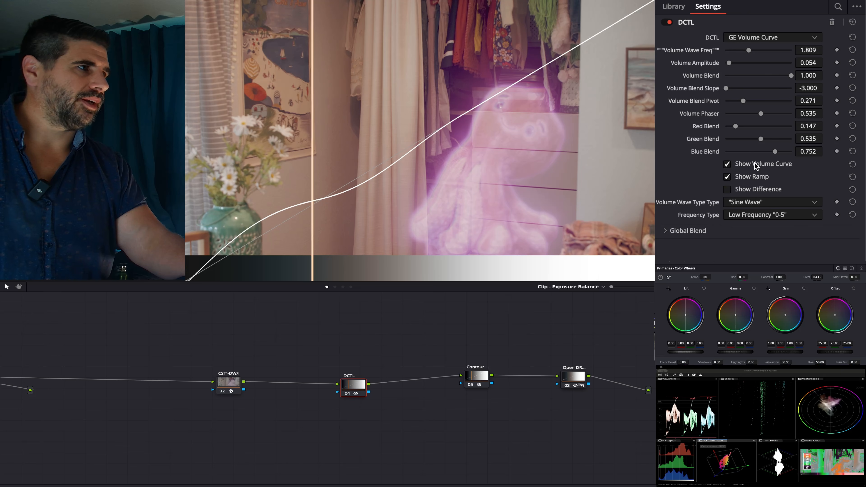
pyautogui.click(755, 164)
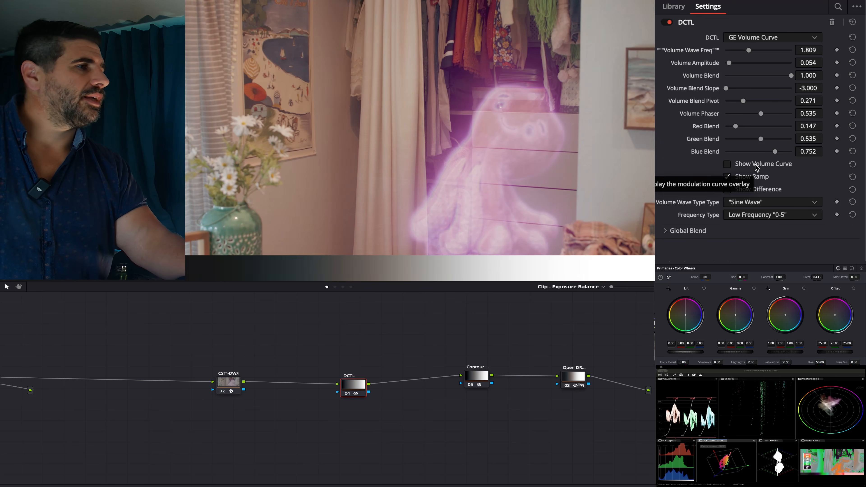
pyautogui.click(753, 164)
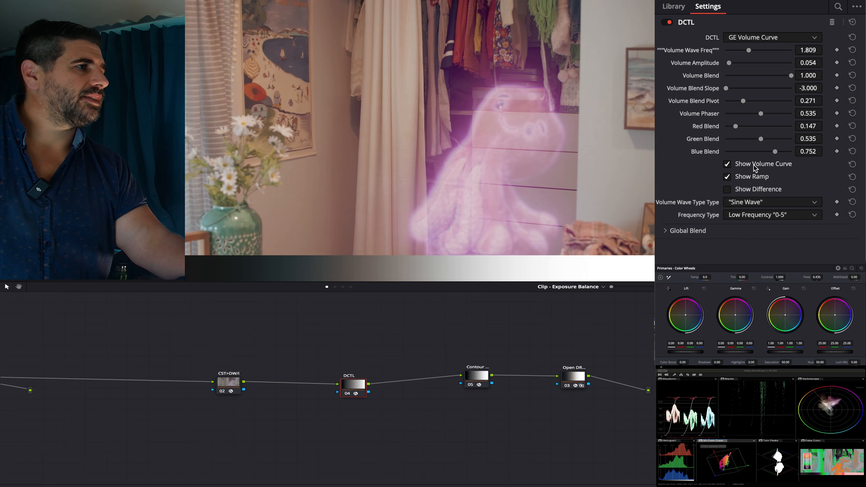
pyautogui.click(759, 178)
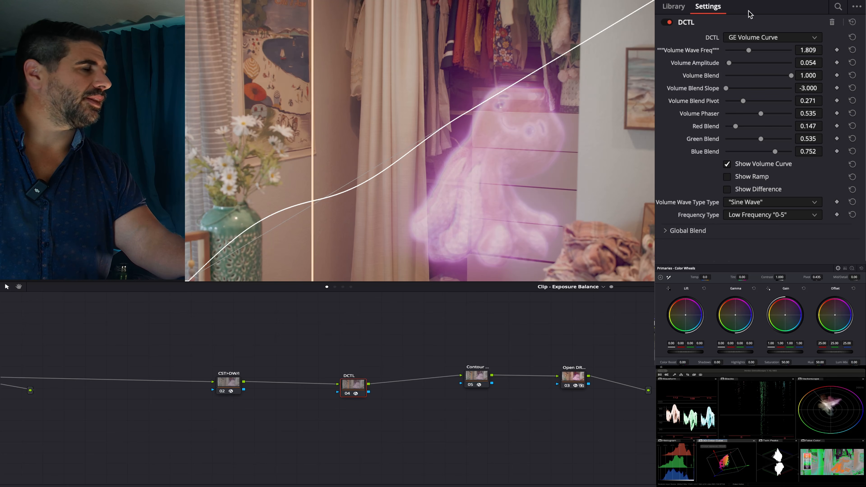
# Try a Red Blend of 0.651 and then reduce it to 0.364.
pyautogui.moveTo(737, 126); pyautogui.dragTo(768, 130)
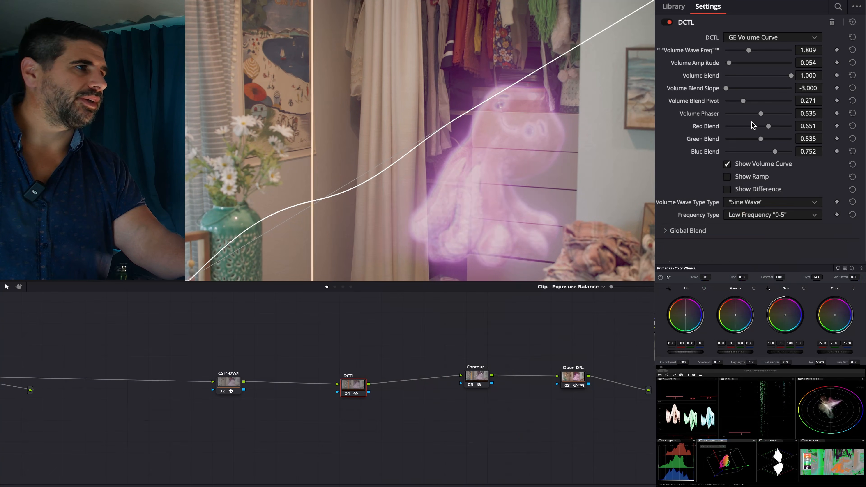
pyautogui.moveTo(752, 127)
pyautogui.mouseDown()
pyautogui.moveTo(743, 127)
pyautogui.moveTo(789, 127)
pyautogui.moveTo(748, 127)
pyautogui.mouseUp()
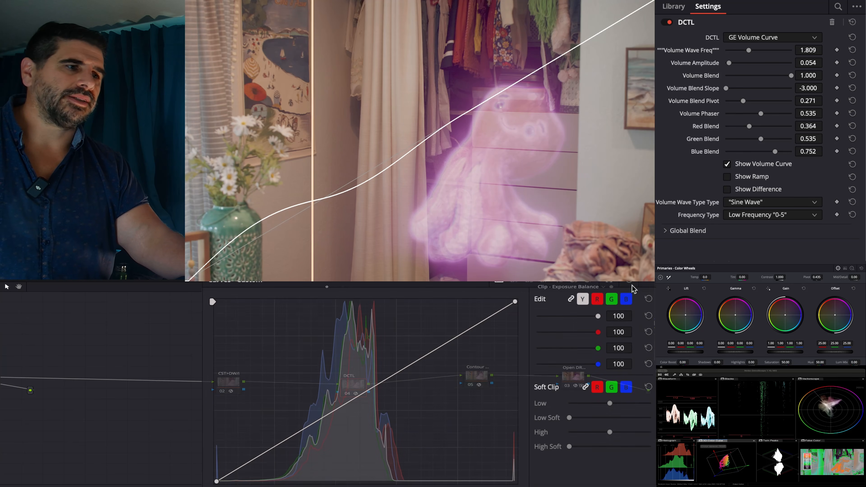
# Set the Frequency Type to High Frequency "100-500" and raise the Volume Wave Freq to 5.000.
pyautogui.click(765, 216)
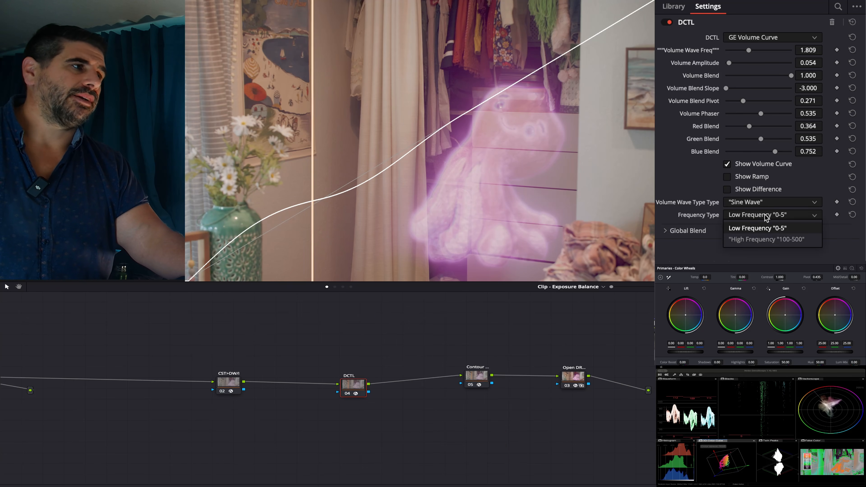
pyautogui.click(780, 240)
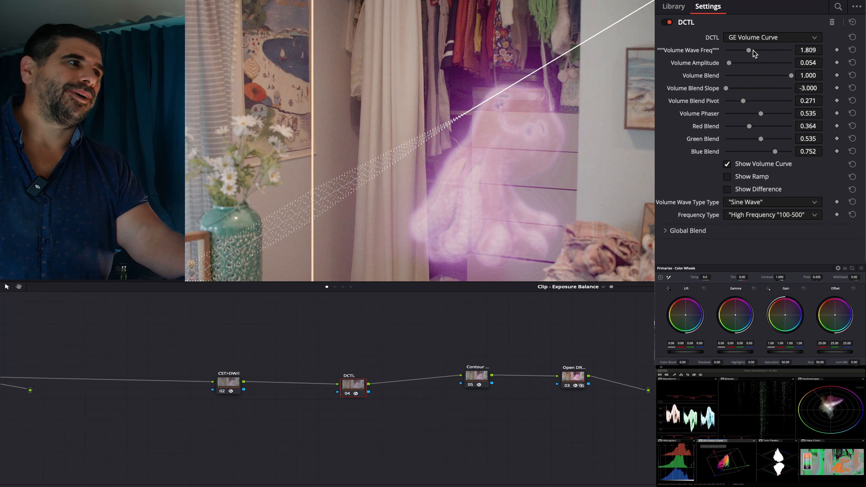
pyautogui.moveTo(749, 50); pyautogui.dragTo(798, 48)
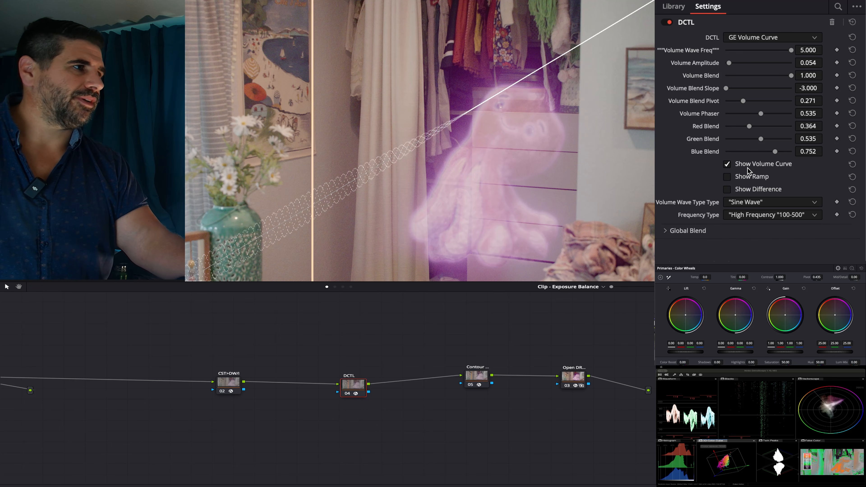
# Hide the volume curve overlay, compare the image with the DCTL node bypassed and enabled, and inspect the flowers' texture up close.
pyautogui.press('super+d')
pyautogui.press('super+d')
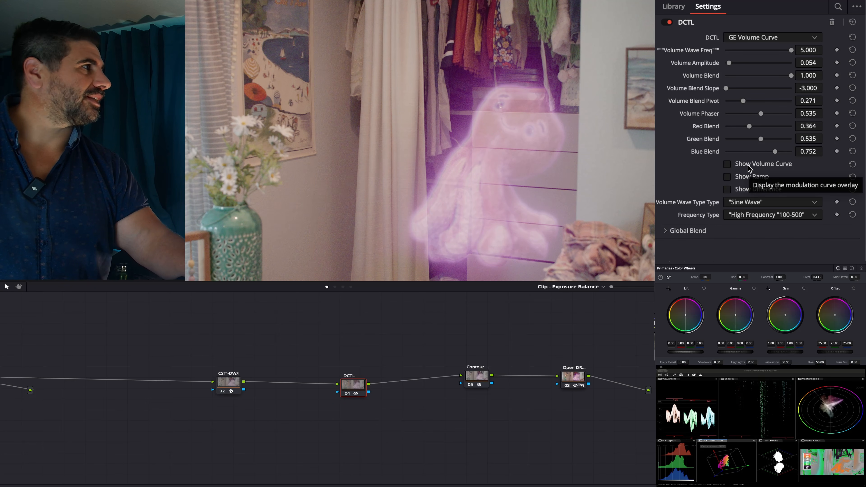
pyautogui.press('super+d')
pyautogui.press('super+d')
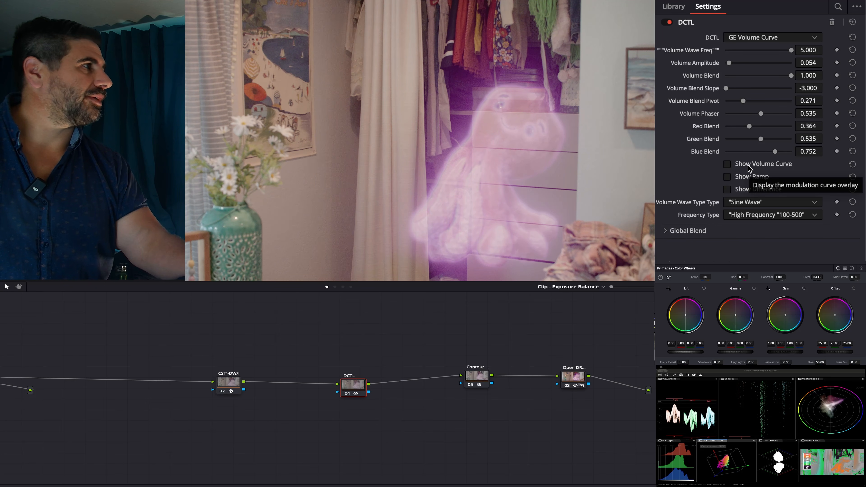
pyautogui.scroll(-5, 399, 143)
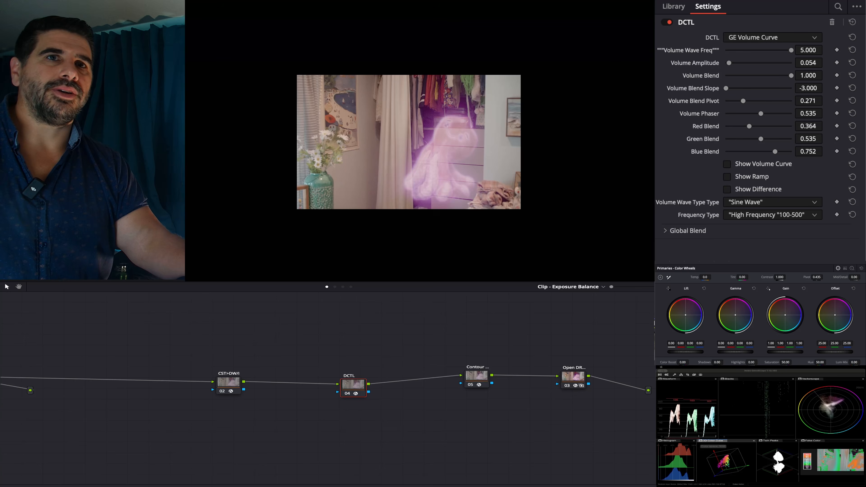
pyautogui.scroll(2, 398, 143)
pyautogui.scroll(10, 329, 160)
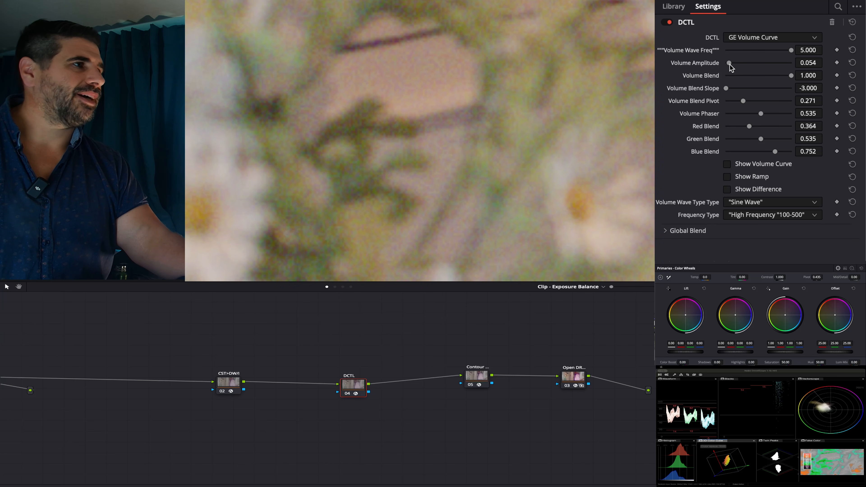
# Raise the Volume Amplitude to 0.341 and set both the Red Blend and the Green Blend to 1.000.
pyautogui.moveTo(728, 63); pyautogui.dragTo(748, 64)
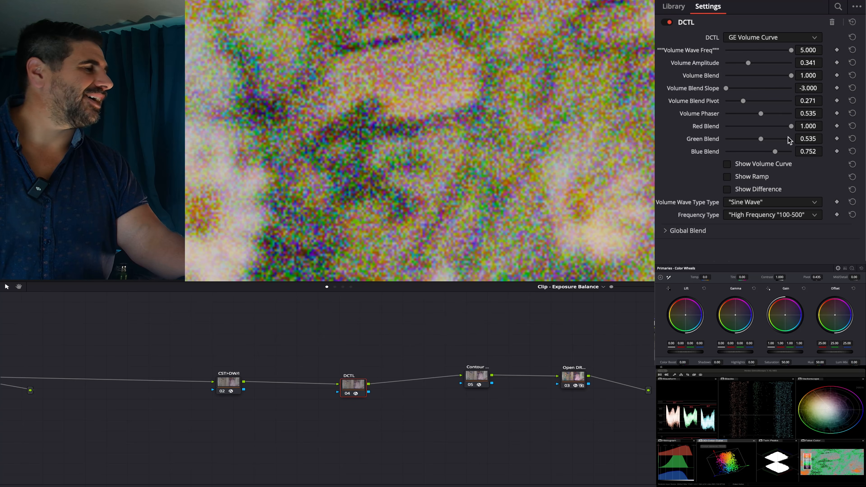
pyautogui.moveTo(760, 139); pyautogui.dragTo(822, 133)
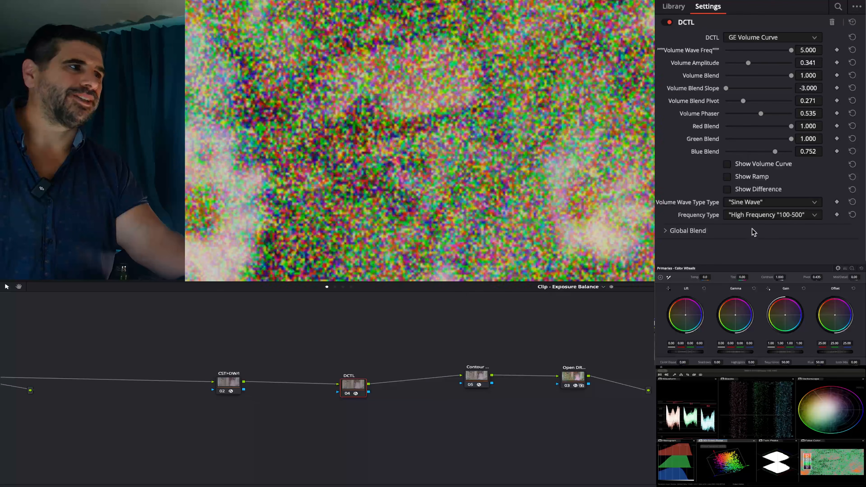
# Try the Perlin Noise and Triangle Wave types with the high-frequency setting.
pyautogui.click(753, 215)
pyautogui.click(753, 202)
pyautogui.click(753, 201)
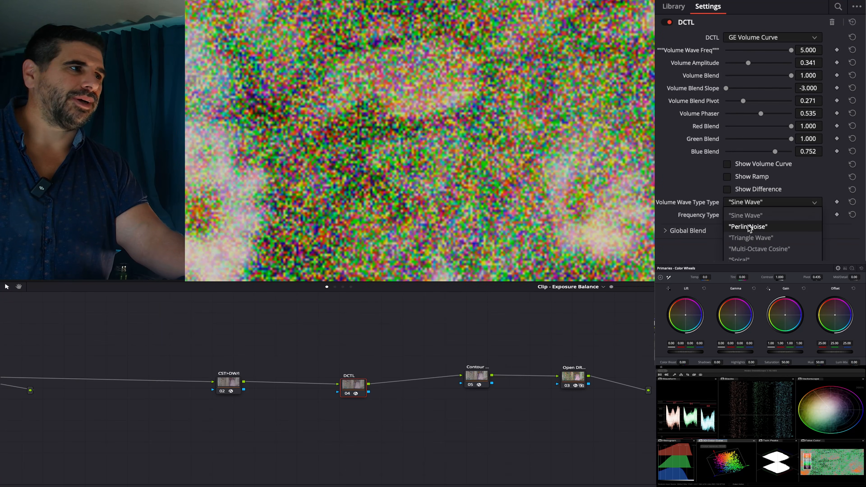
pyautogui.click(748, 227)
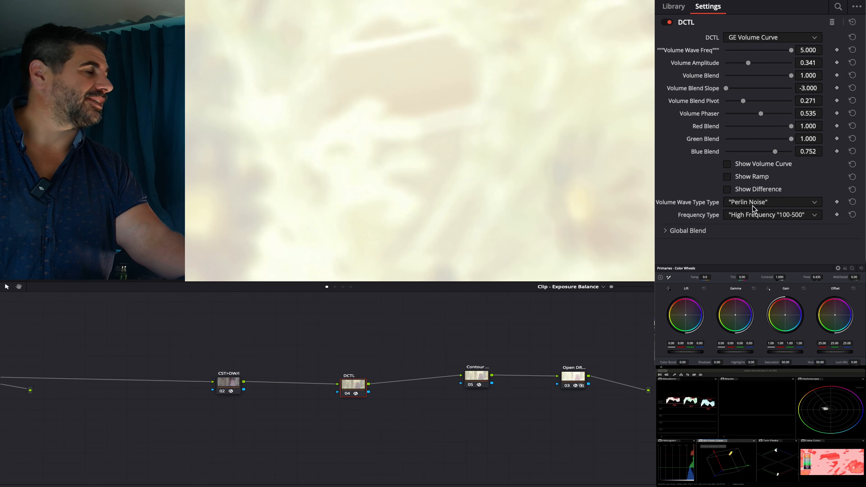
pyautogui.click(754, 204)
pyautogui.click(755, 239)
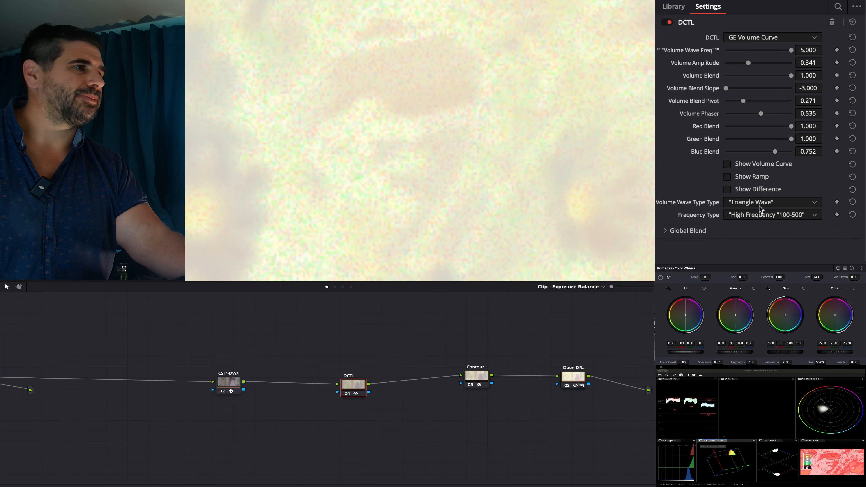
# Fit the full frame in the viewer and open the DCTL node's context options.
pyautogui.rightClick(1, 396)
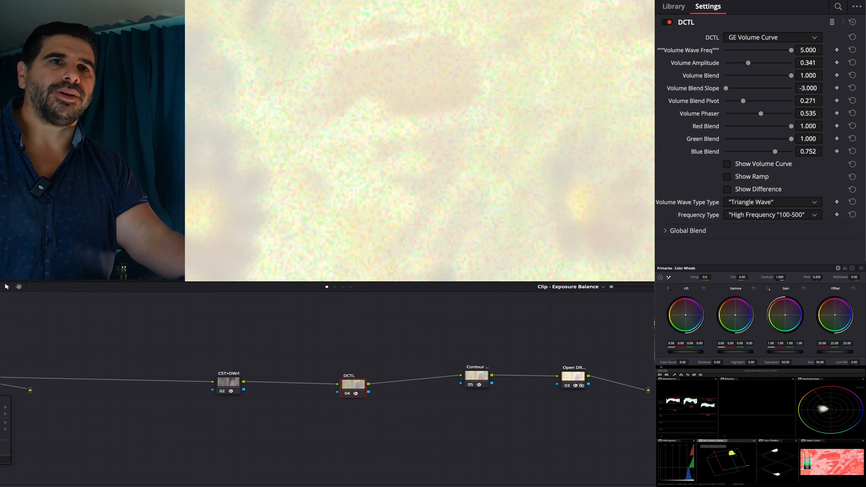
pyautogui.click(5, 451)
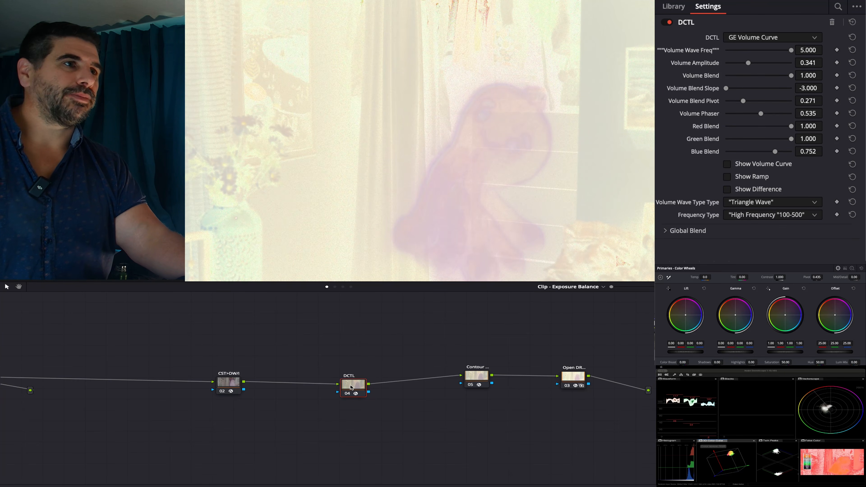
pyautogui.rightClick(351, 385)
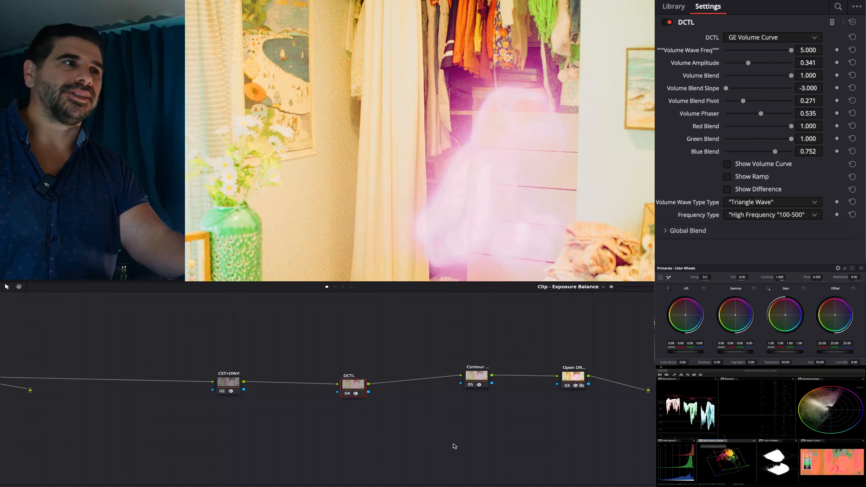
# Set the Frequency Type to Low Frequency "0-5" and the Volume Wave Type to Sine Wave.
pyautogui.click(767, 216)
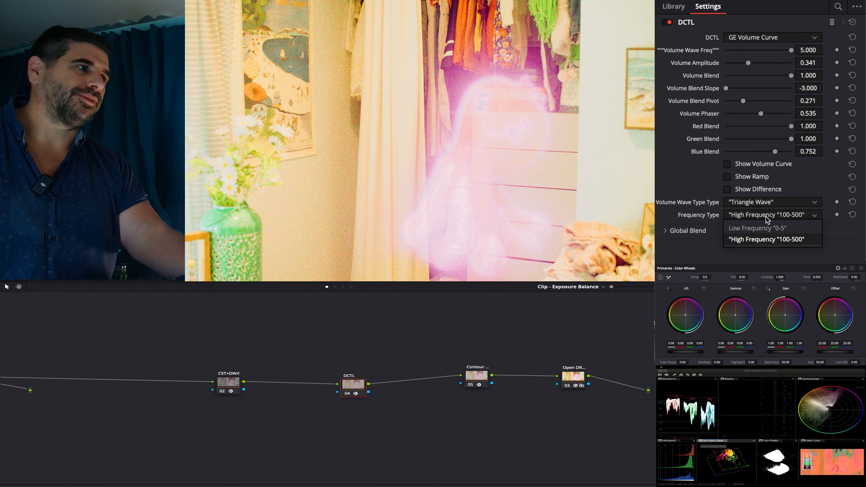
pyautogui.click(752, 228)
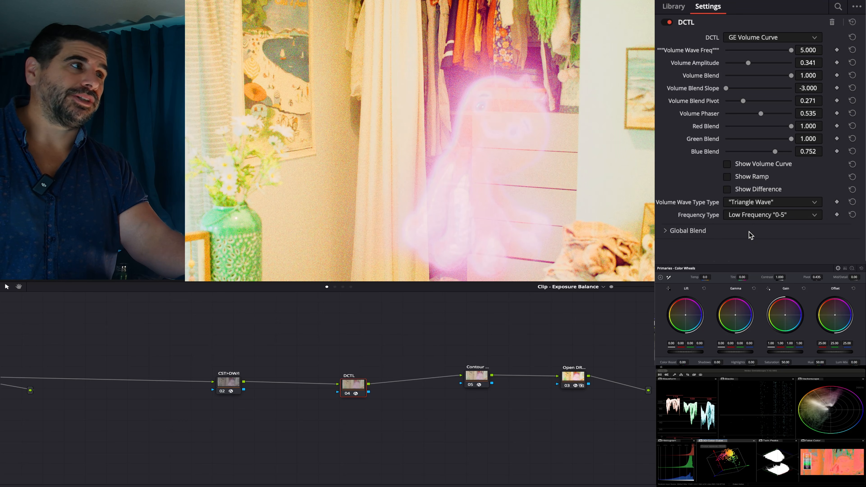
pyautogui.click(768, 205)
pyautogui.click(769, 217)
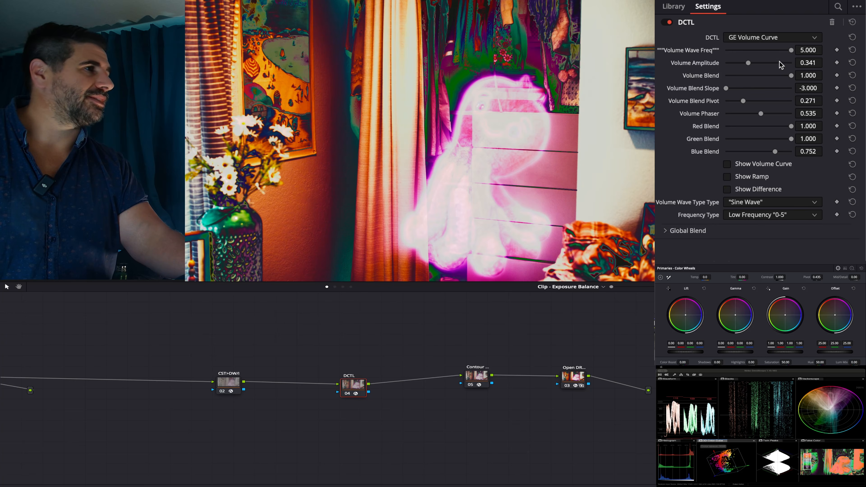
# Set the Volume Wave Freq to 1.961 and the Volume Amplitude to 0.047, using the volume curve overlay as a guide.
pyautogui.moveTo(791, 53); pyautogui.dragTo(752, 51)
pyautogui.click(759, 165)
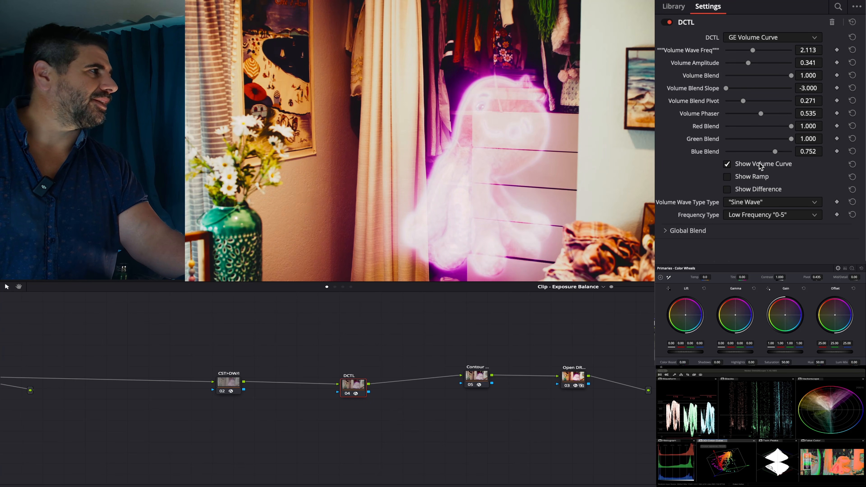
pyautogui.moveTo(749, 61); pyautogui.dragTo(729, 64)
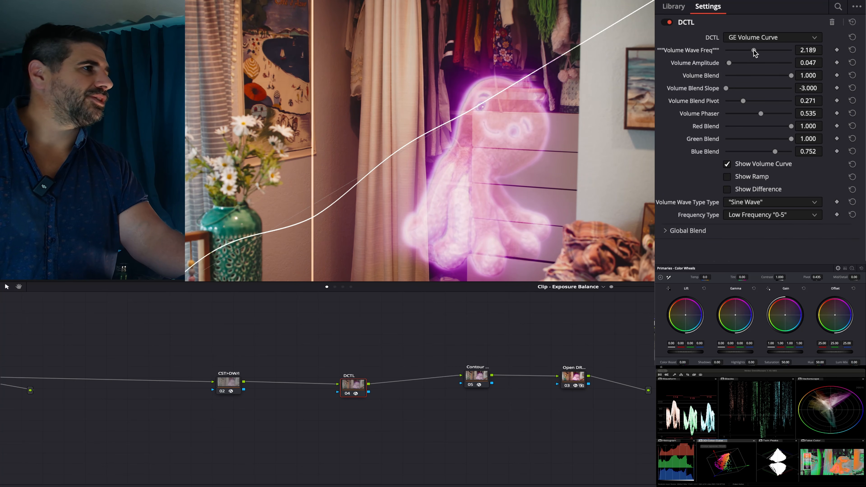
pyautogui.moveTo(753, 51); pyautogui.dragTo(755, 52)
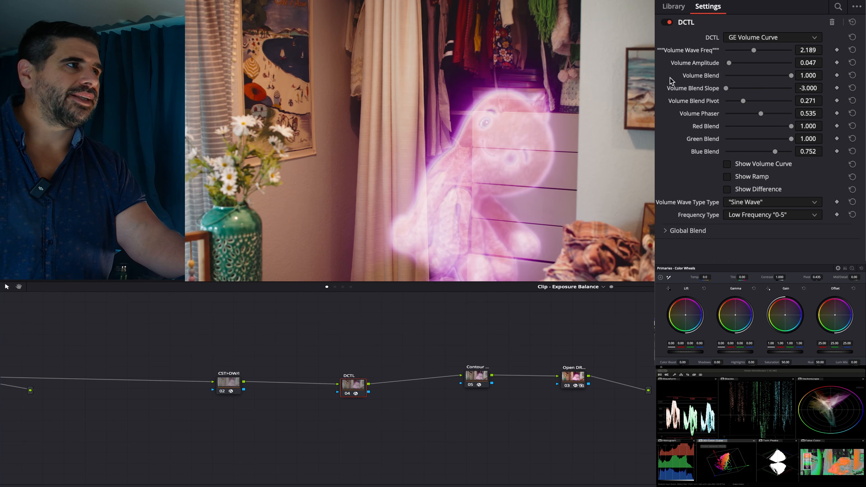
pyautogui.moveTo(747, 50)
pyautogui.mouseDown()
pyautogui.moveTo(760, 52)
pyautogui.moveTo(751, 53)
pyautogui.mouseUp()
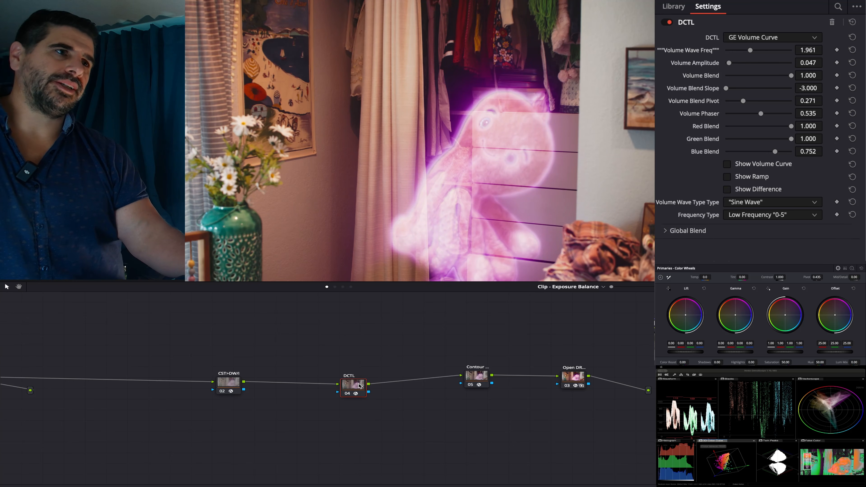
# Label the DCTL node "Volume Curve" and reposition it closer to the Contour node in the node graph.
pyautogui.moveTo(360, 385); pyautogui.dragTo(432, 373)
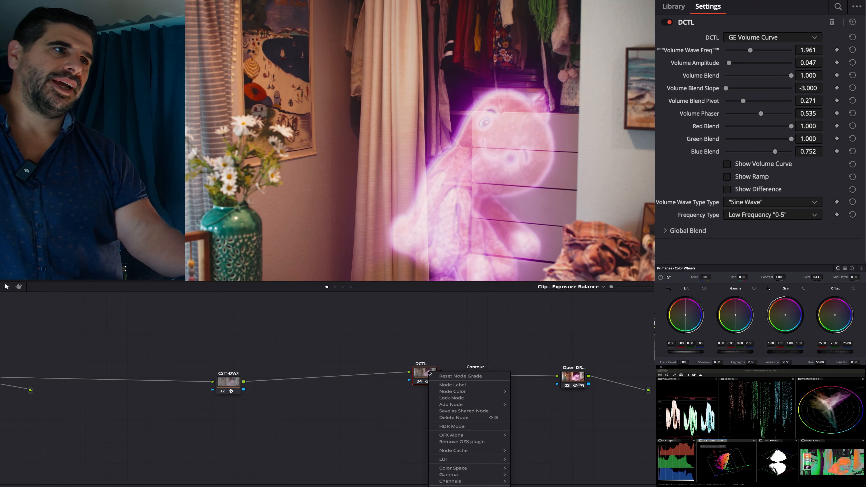
pyautogui.rightClick(429, 371)
pyautogui.click(457, 385)
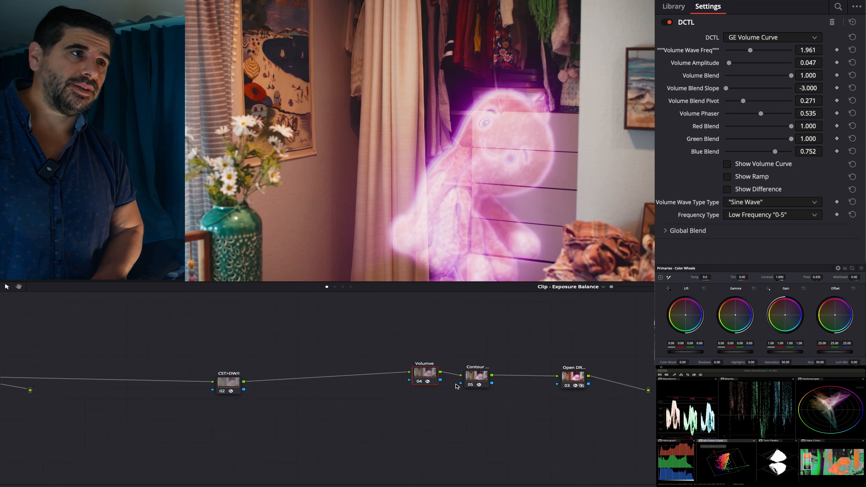
pyautogui.write('Volume Curve')
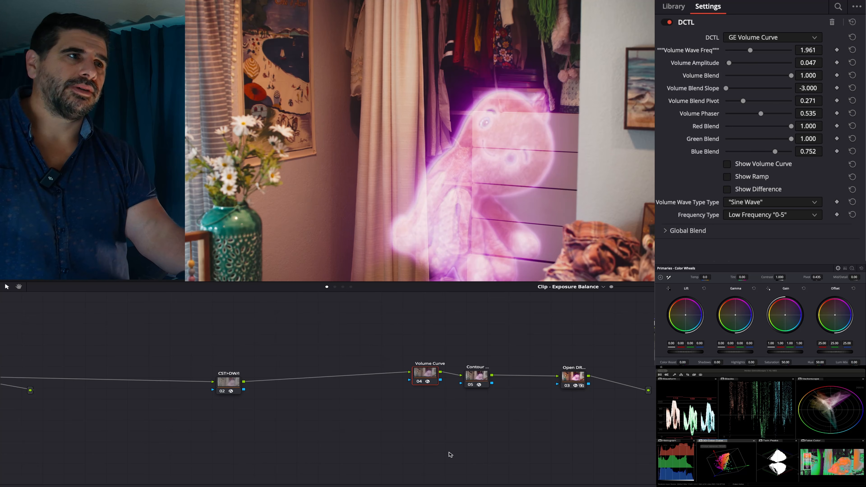
pyautogui.press('Return')
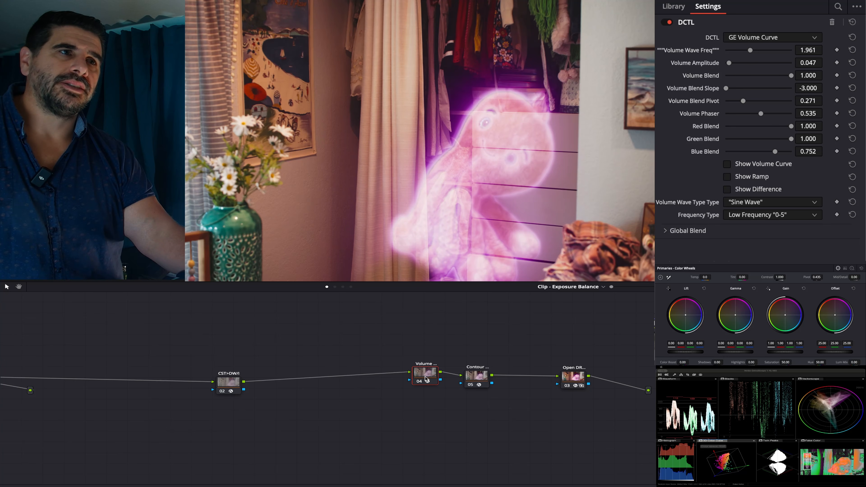
pyautogui.moveTo(426, 377); pyautogui.dragTo(395, 383)
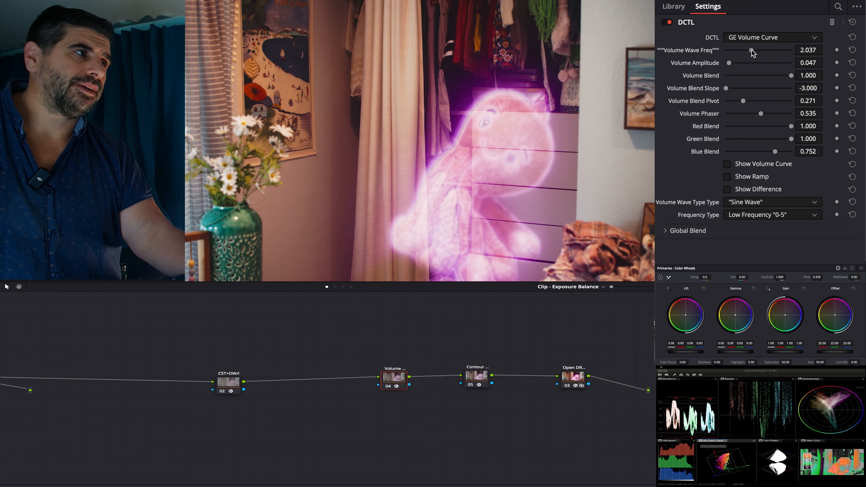
# Lower the Volume Wave Freq to 1.467.
pyautogui.moveTo(752, 53); pyautogui.dragTo(743, 55)
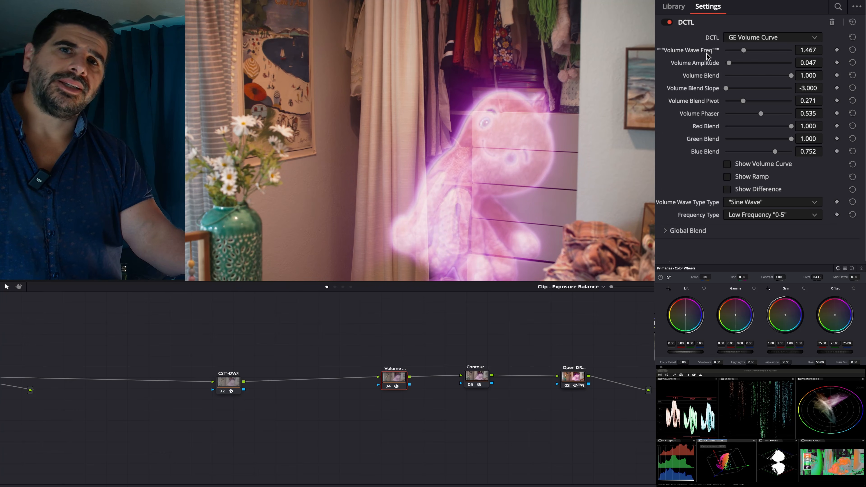